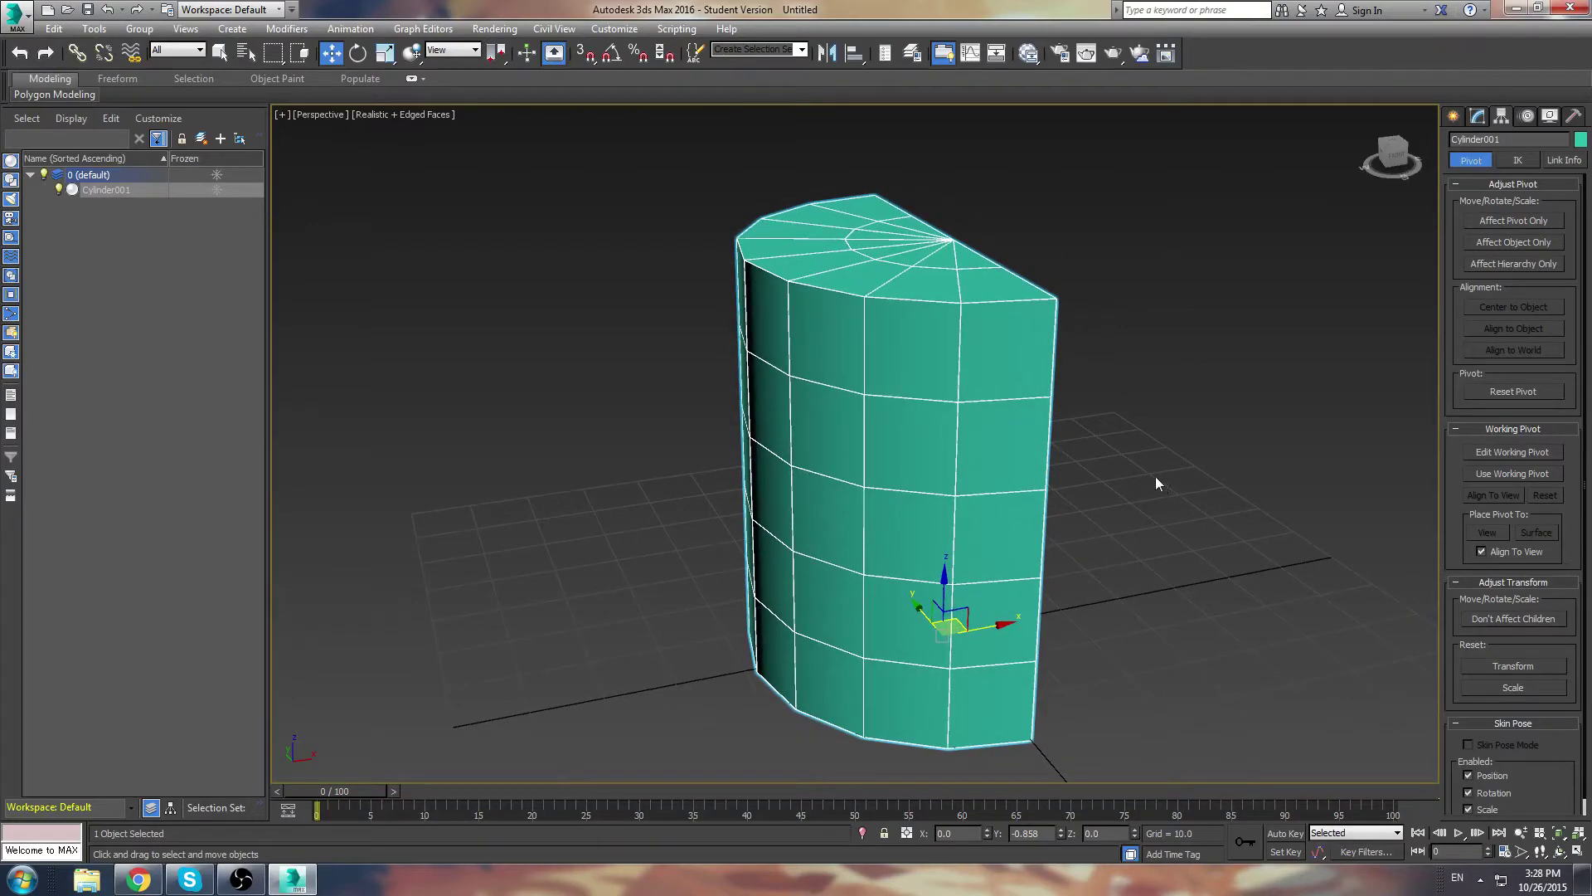
# Examine the open half cylinder from several sides, in the perspective view and in the four-view layout.
pyautogui.click(1124, 398)
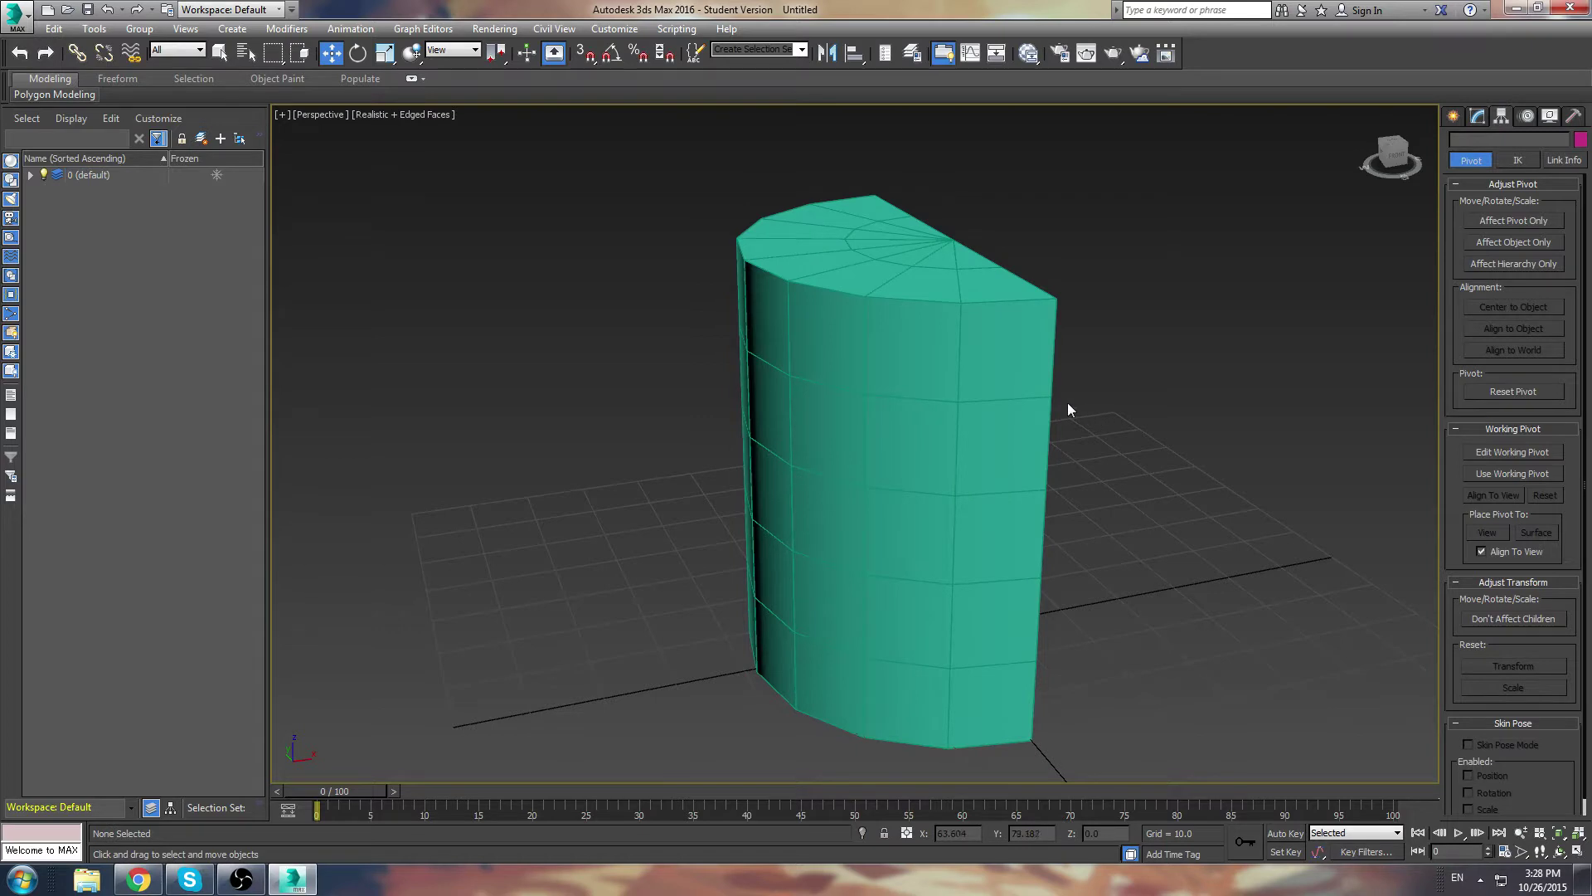
pyautogui.scroll(-2, 1049, 410)
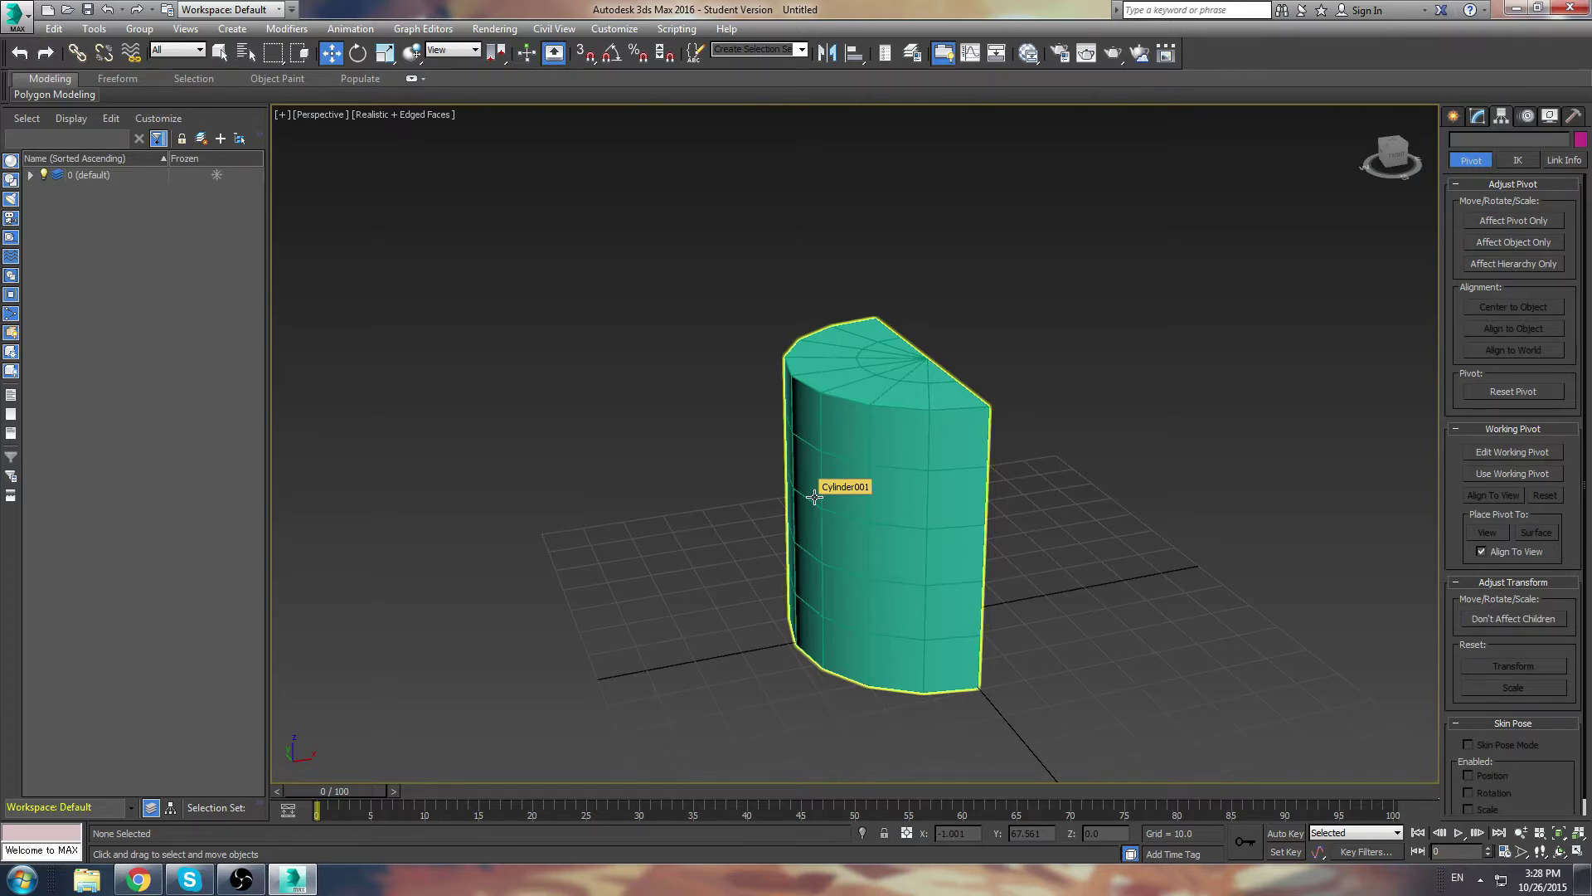
pyautogui.moveTo(817, 486)
pyautogui.keyDown('alt'); pyautogui.mouseDown(button='middle')
pyautogui.moveTo(878, 497)
pyautogui.moveTo(1027, 459)
pyautogui.moveTo(789, 493)
pyautogui.moveTo(857, 480)
pyautogui.moveTo(647, 537)
pyautogui.moveTo(1081, 551)
pyautogui.moveTo(1021, 469)
pyautogui.moveTo(824, 455)
pyautogui.moveTo(835, 434)
pyautogui.moveTo(842, 483)
pyautogui.mouseUp(button='middle'); pyautogui.keyUp('alt')
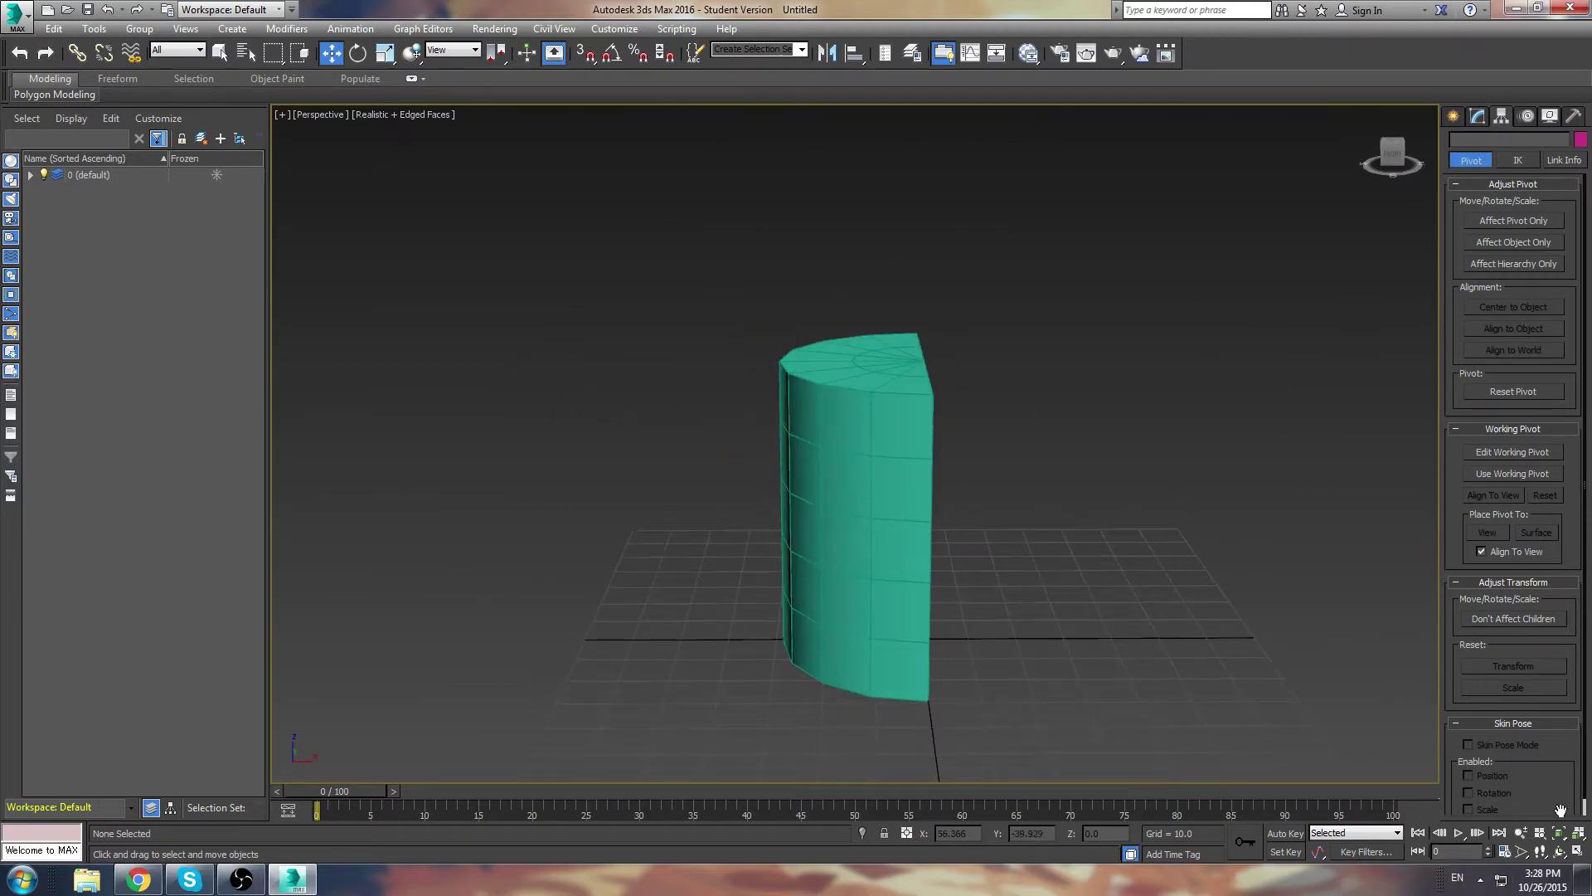
pyautogui.click(1578, 852)
pyautogui.click(1098, 302)
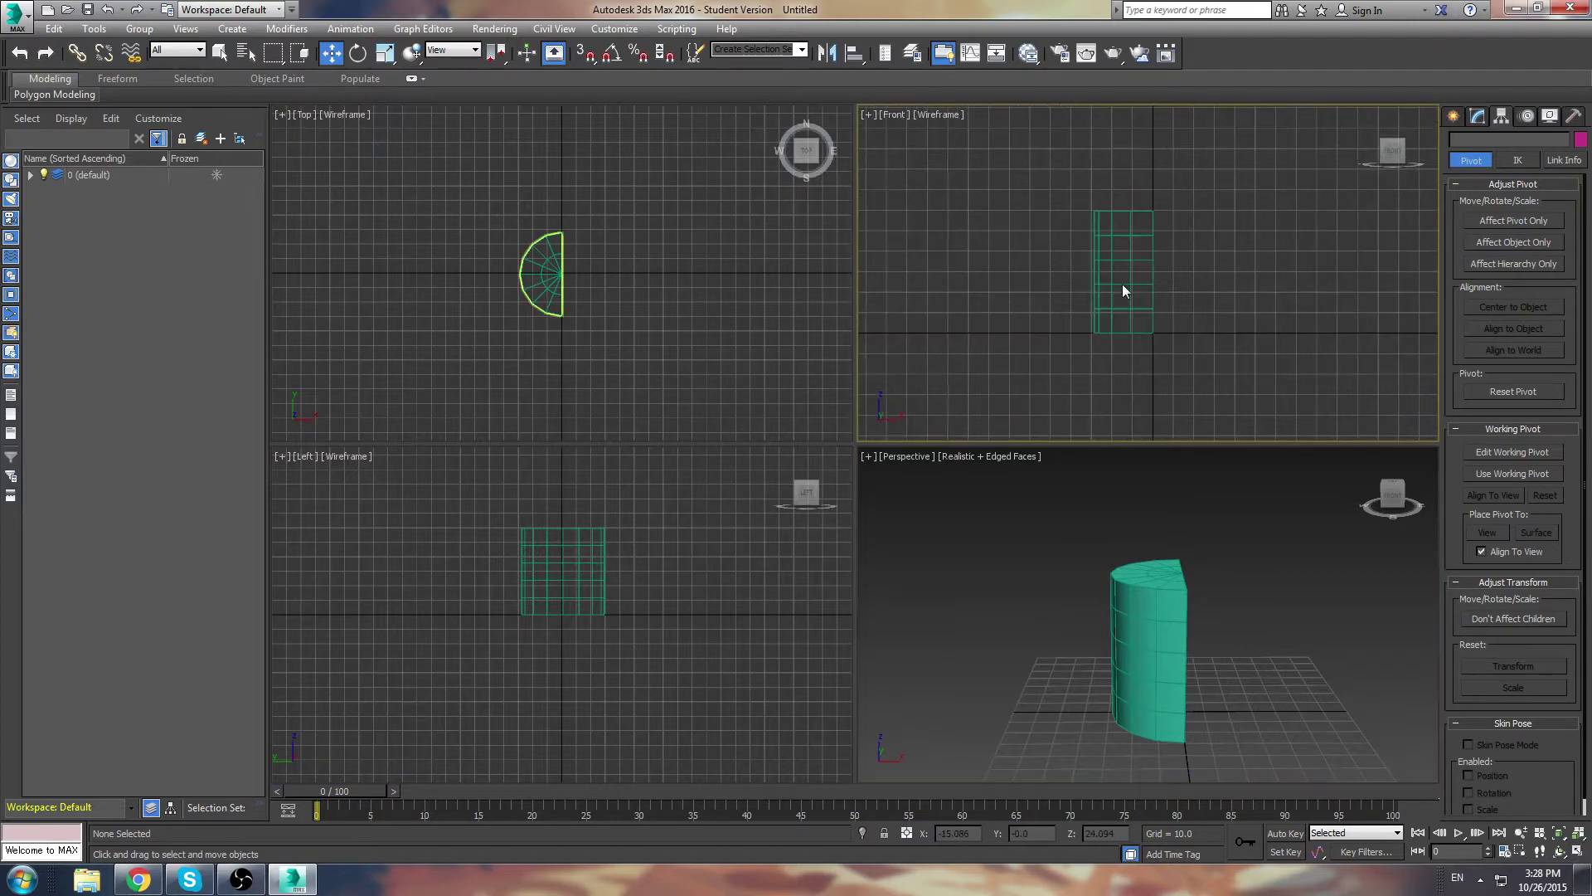
pyautogui.click(1123, 291)
pyautogui.moveTo(1339, 650); pyautogui.dragTo(1298, 636, button='middle')
pyautogui.click(1290, 672)
pyautogui.click(1577, 852)
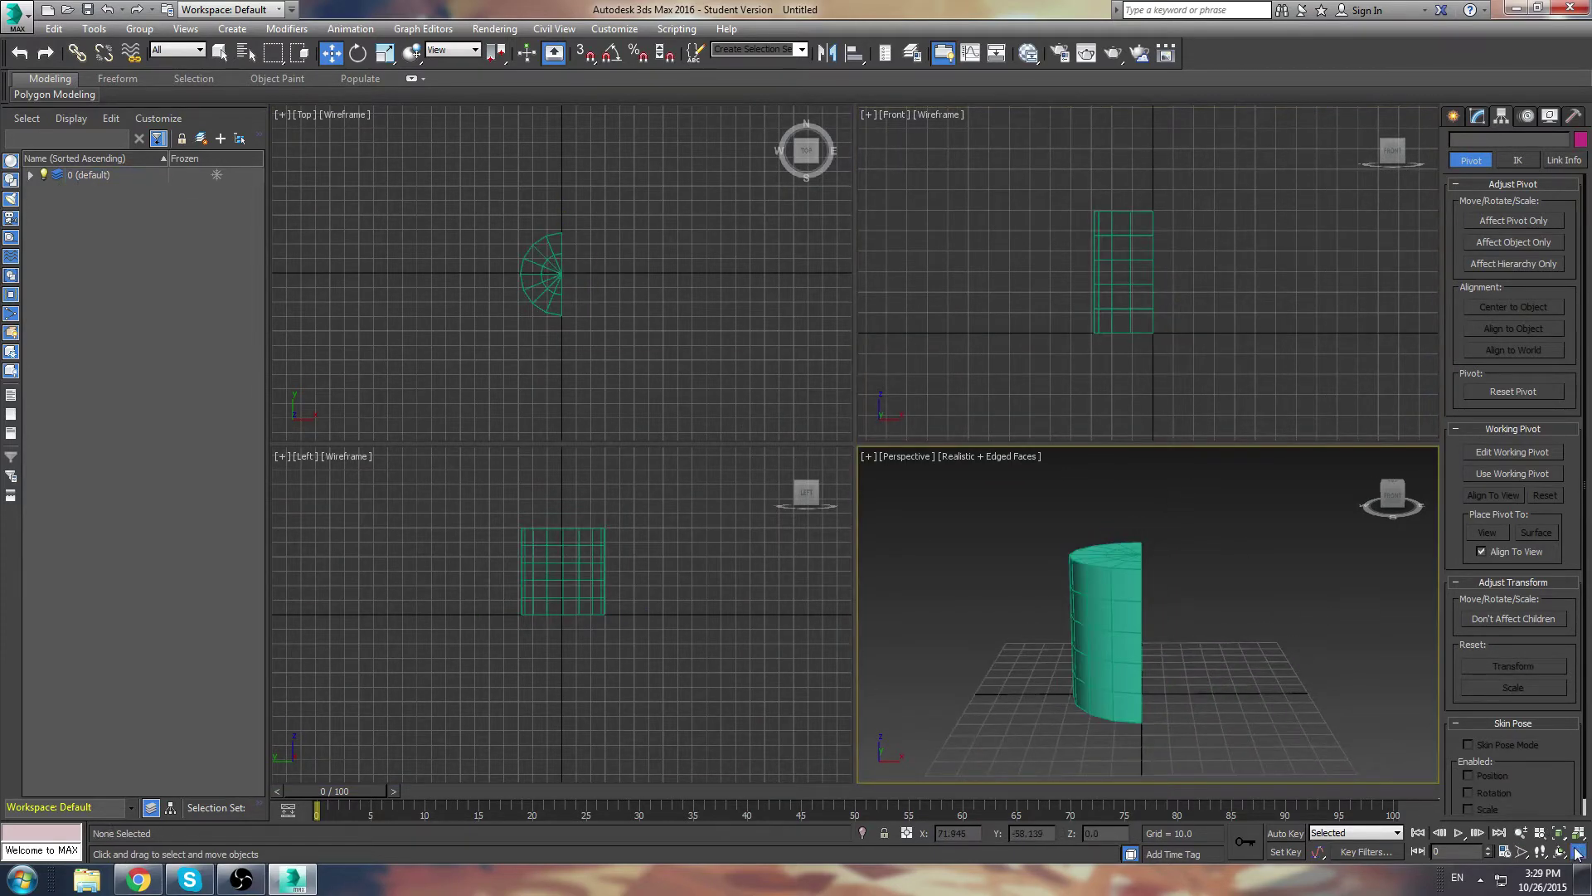
pyautogui.click(1579, 851)
pyautogui.moveTo(924, 471)
pyautogui.keyDown('alt'); pyautogui.mouseDown(button='middle')
pyautogui.moveTo(827, 444)
pyautogui.moveTo(776, 465)
pyautogui.moveTo(935, 501)
pyautogui.mouseUp(button='middle'); pyautogui.keyUp('alt')
pyautogui.click(921, 461)
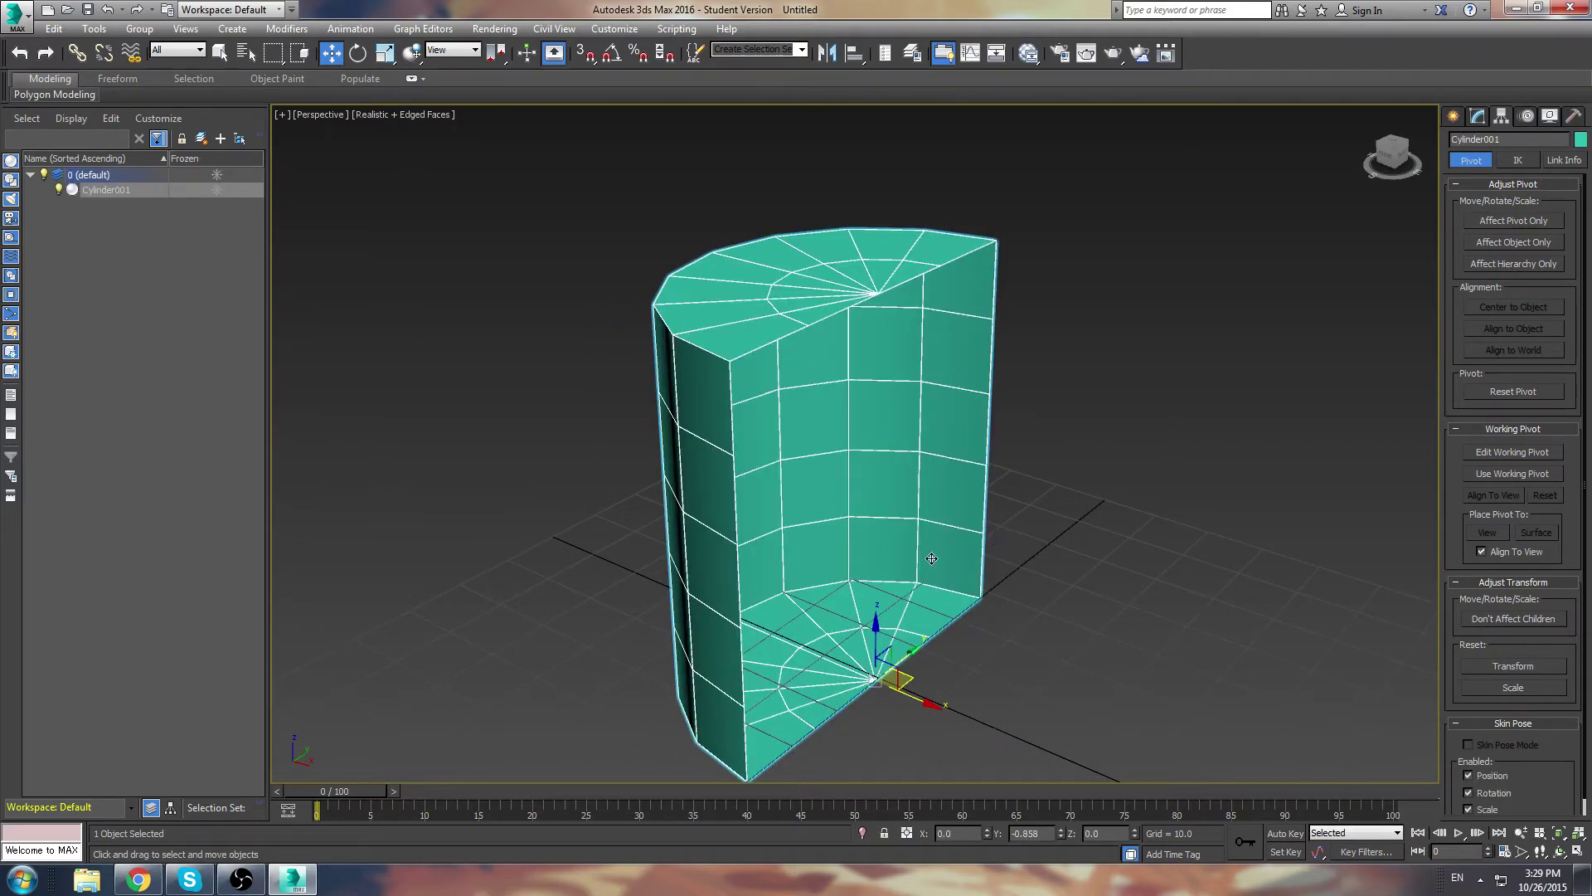
pyautogui.keyDown('alt'); pyautogui.moveTo(990, 531); pyautogui.dragTo(976, 561, button='middle'); pyautogui.keyUp('alt')
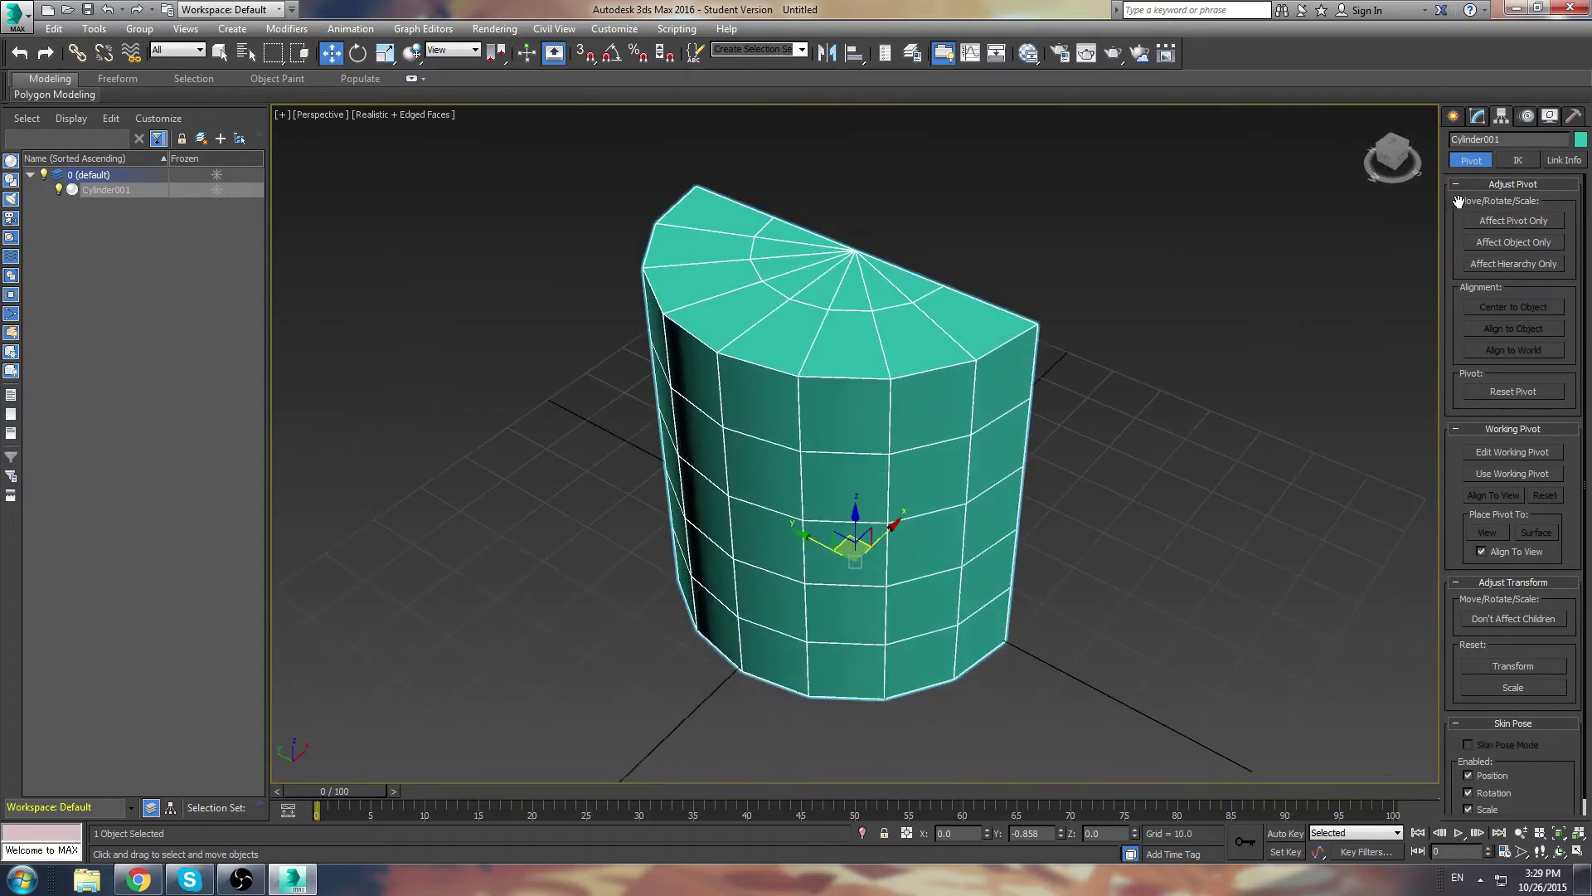
# Move only the half cylinder's pivot along X to about -17.4, away from the open flat side.
pyautogui.click(1459, 118)
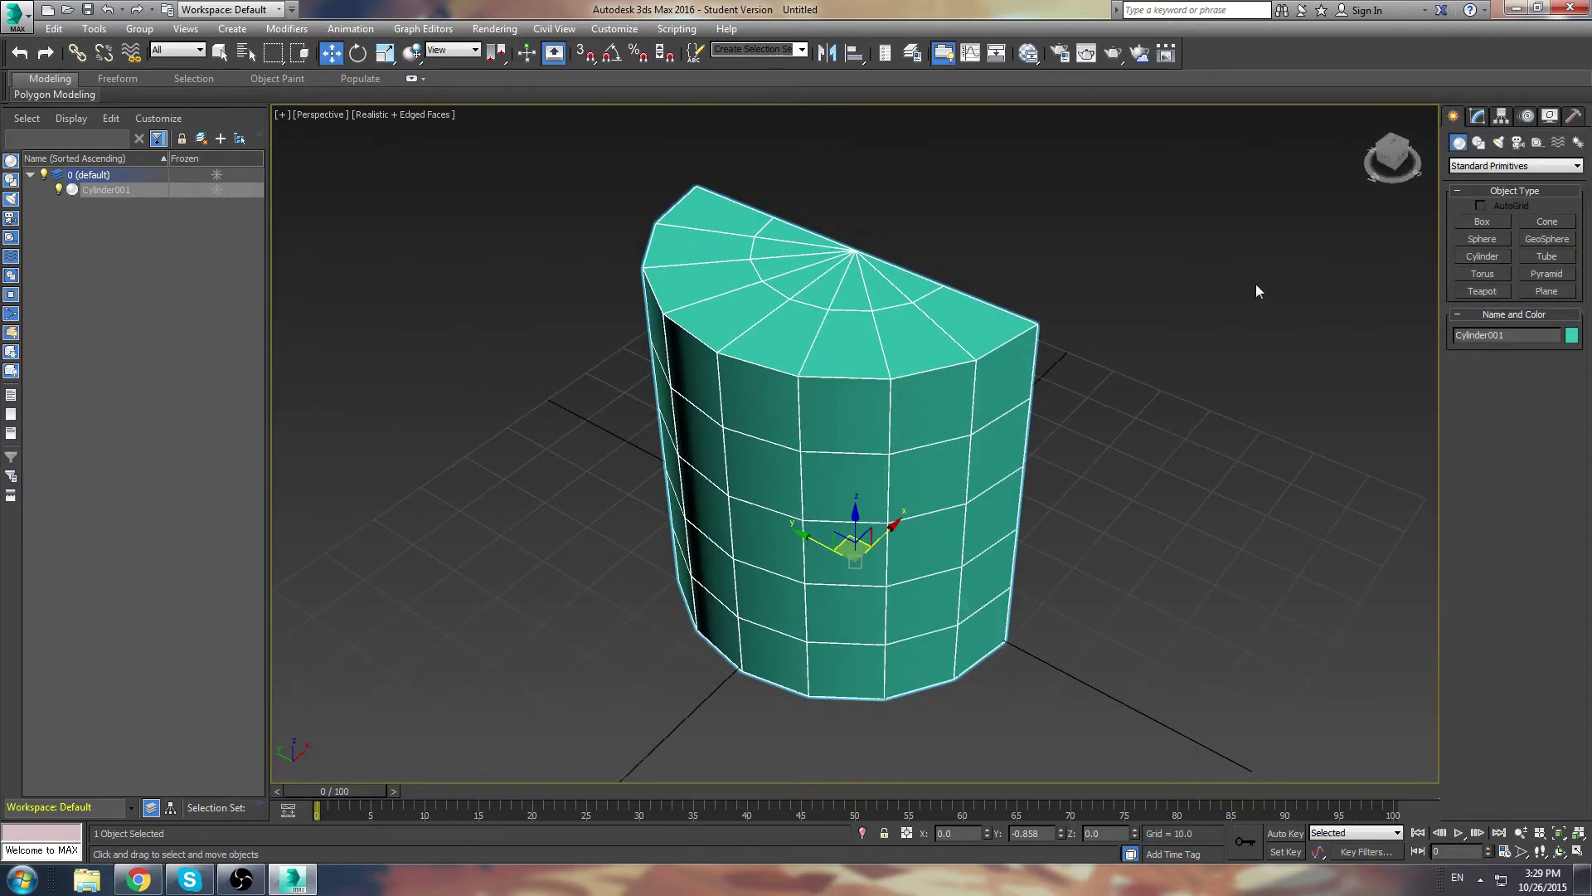
pyautogui.click(1501, 117)
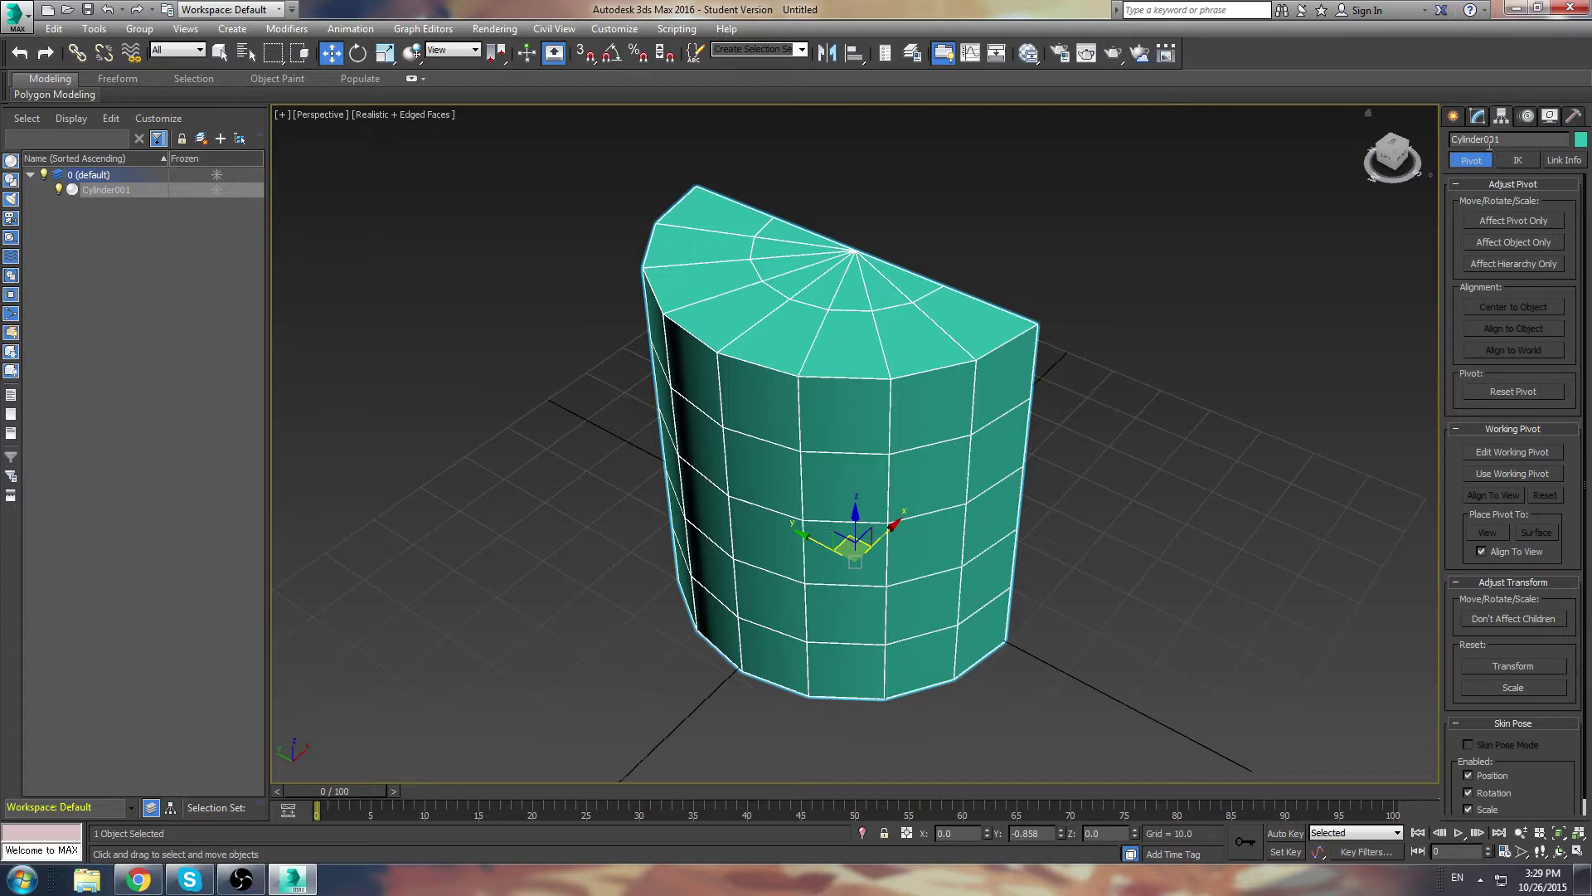
pyautogui.click(1479, 220)
pyautogui.keyDown('alt'); pyautogui.moveTo(1046, 556); pyautogui.dragTo(995, 543, button='middle'); pyautogui.keyUp('alt')
pyautogui.moveTo(859, 570); pyautogui.dragTo(800, 598)
pyautogui.keyDown('alt'); pyautogui.moveTo(800, 599); pyautogui.dragTo(984, 658, button='middle'); pyautogui.keyUp('alt')
pyautogui.scroll(5, 984, 659)
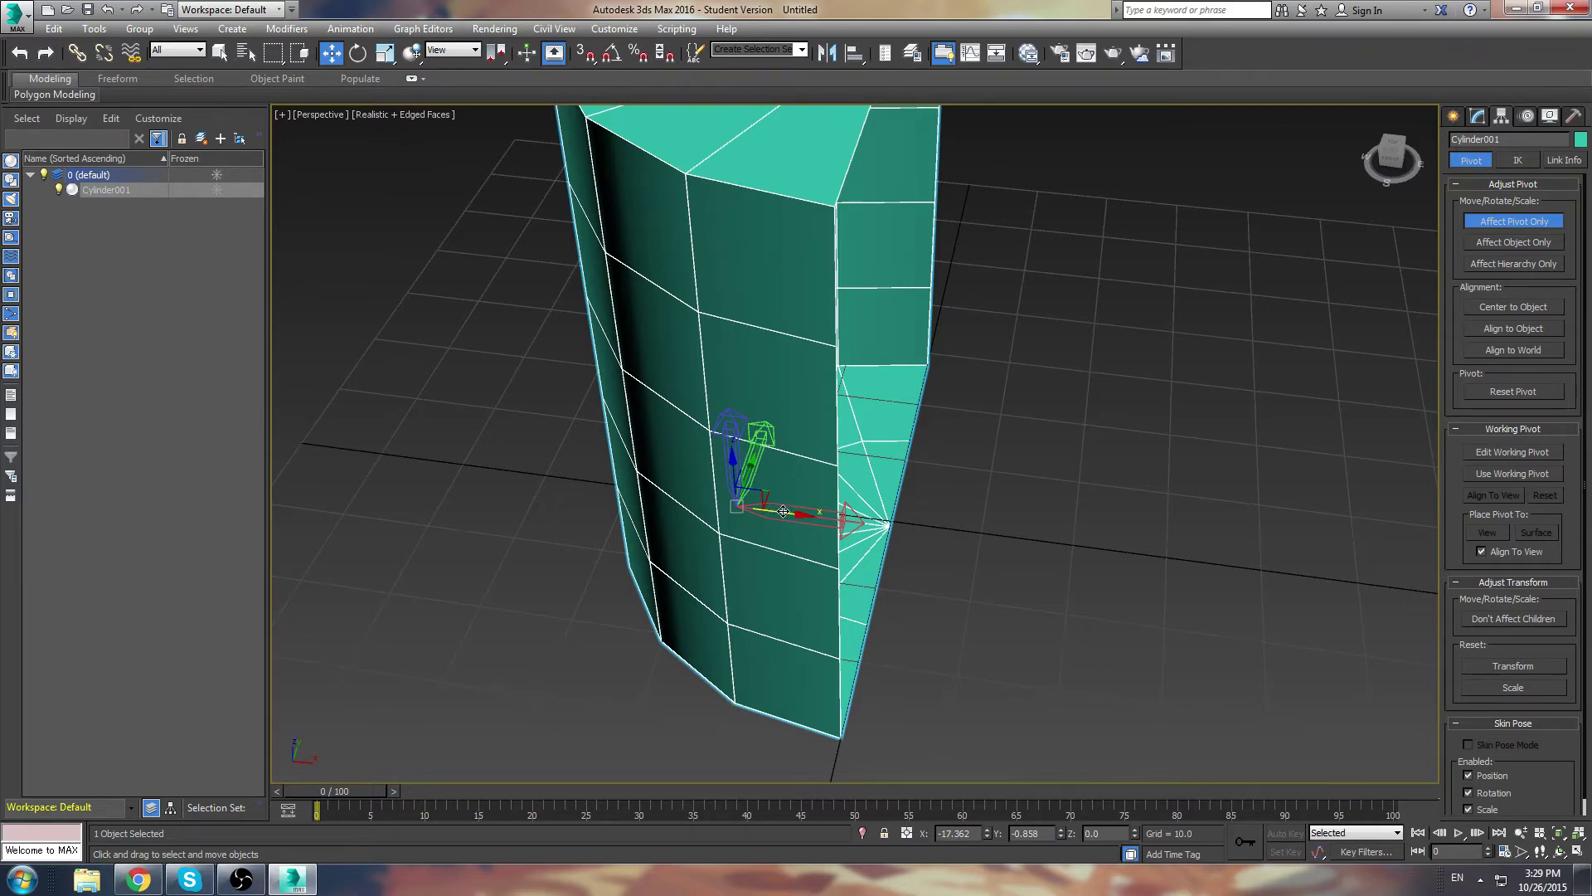
pyautogui.keyDown('alt'); pyautogui.moveTo(783, 510); pyautogui.dragTo(806, 550, button='middle'); pyautogui.keyUp('alt')
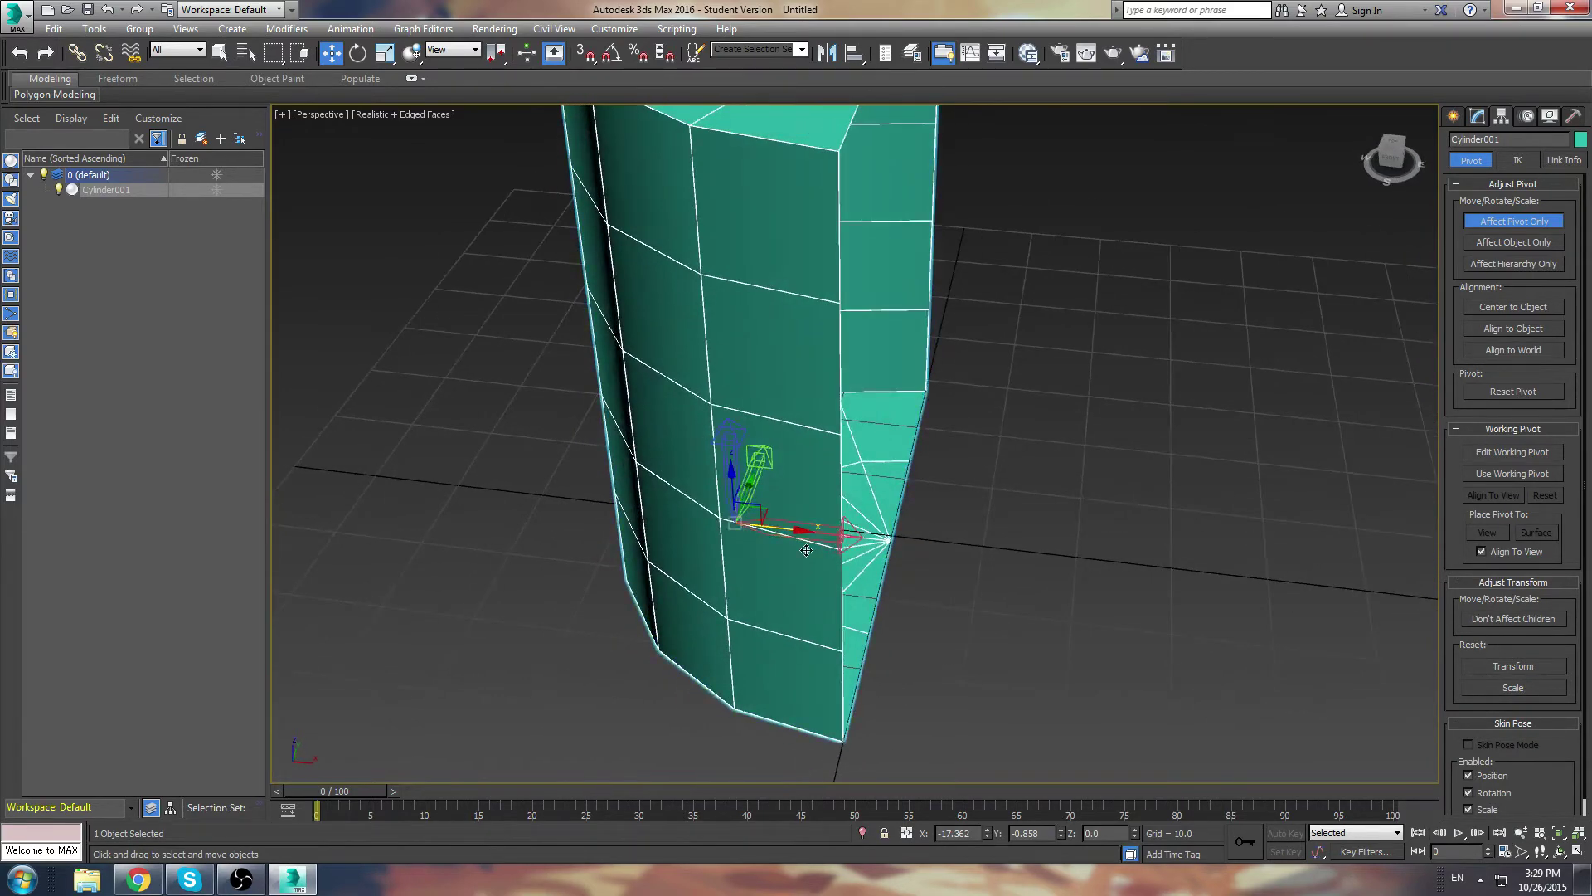
# Move the pivot along X onto the centre point of the half cylinder's open flat side.
pyautogui.moveTo(792, 537); pyautogui.dragTo(937, 575)
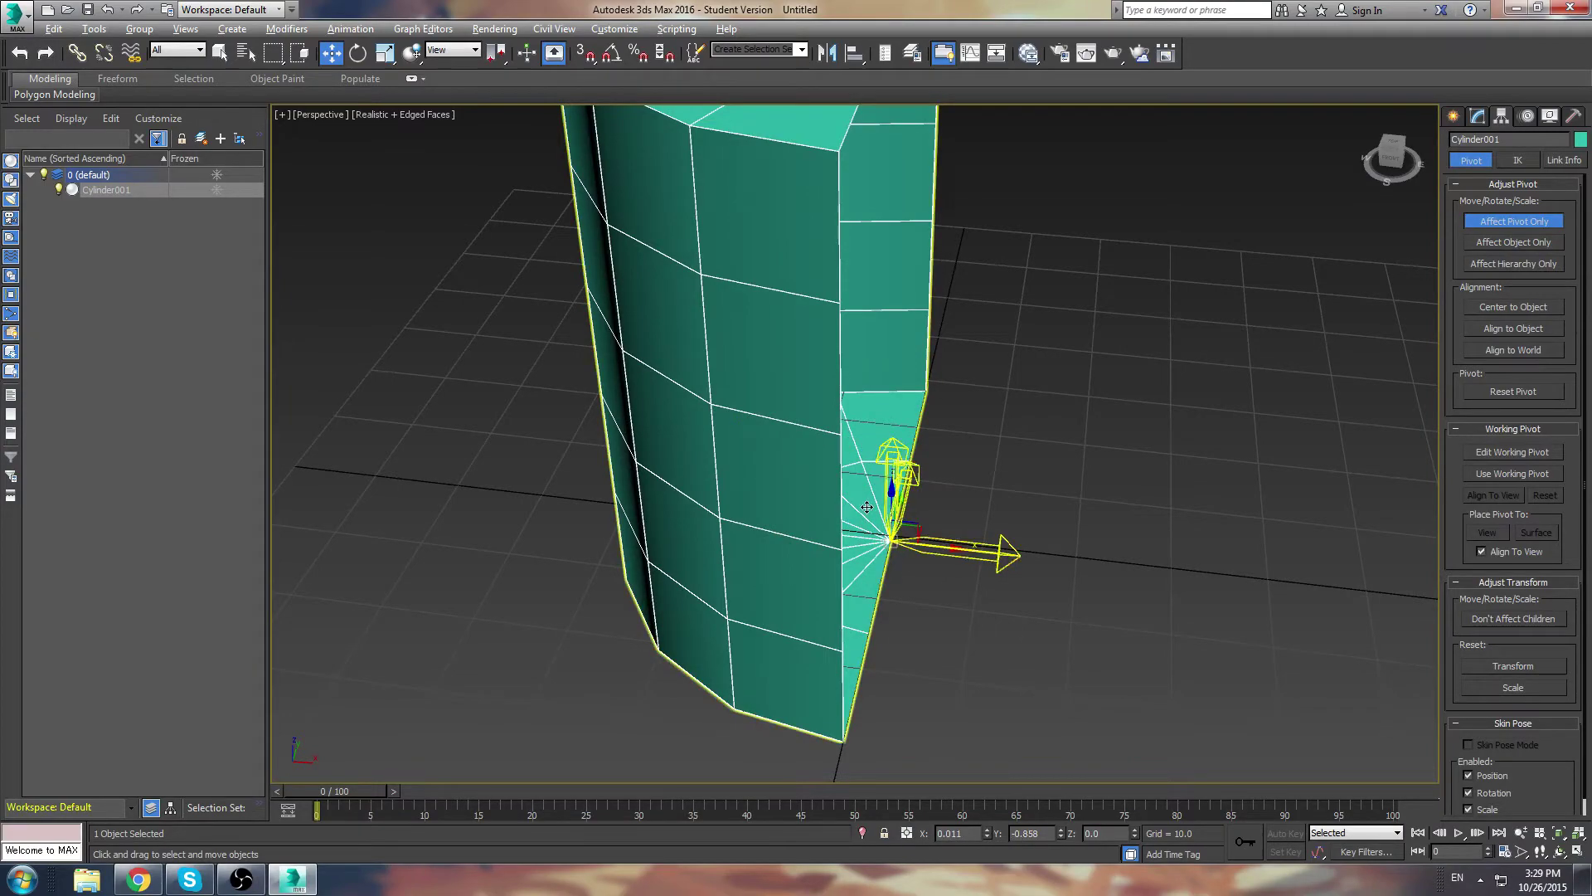
pyautogui.keyDown('alt'); pyautogui.moveTo(867, 508); pyautogui.dragTo(899, 527, button='middle'); pyautogui.keyUp('alt')
pyautogui.scroll(3, 919, 560)
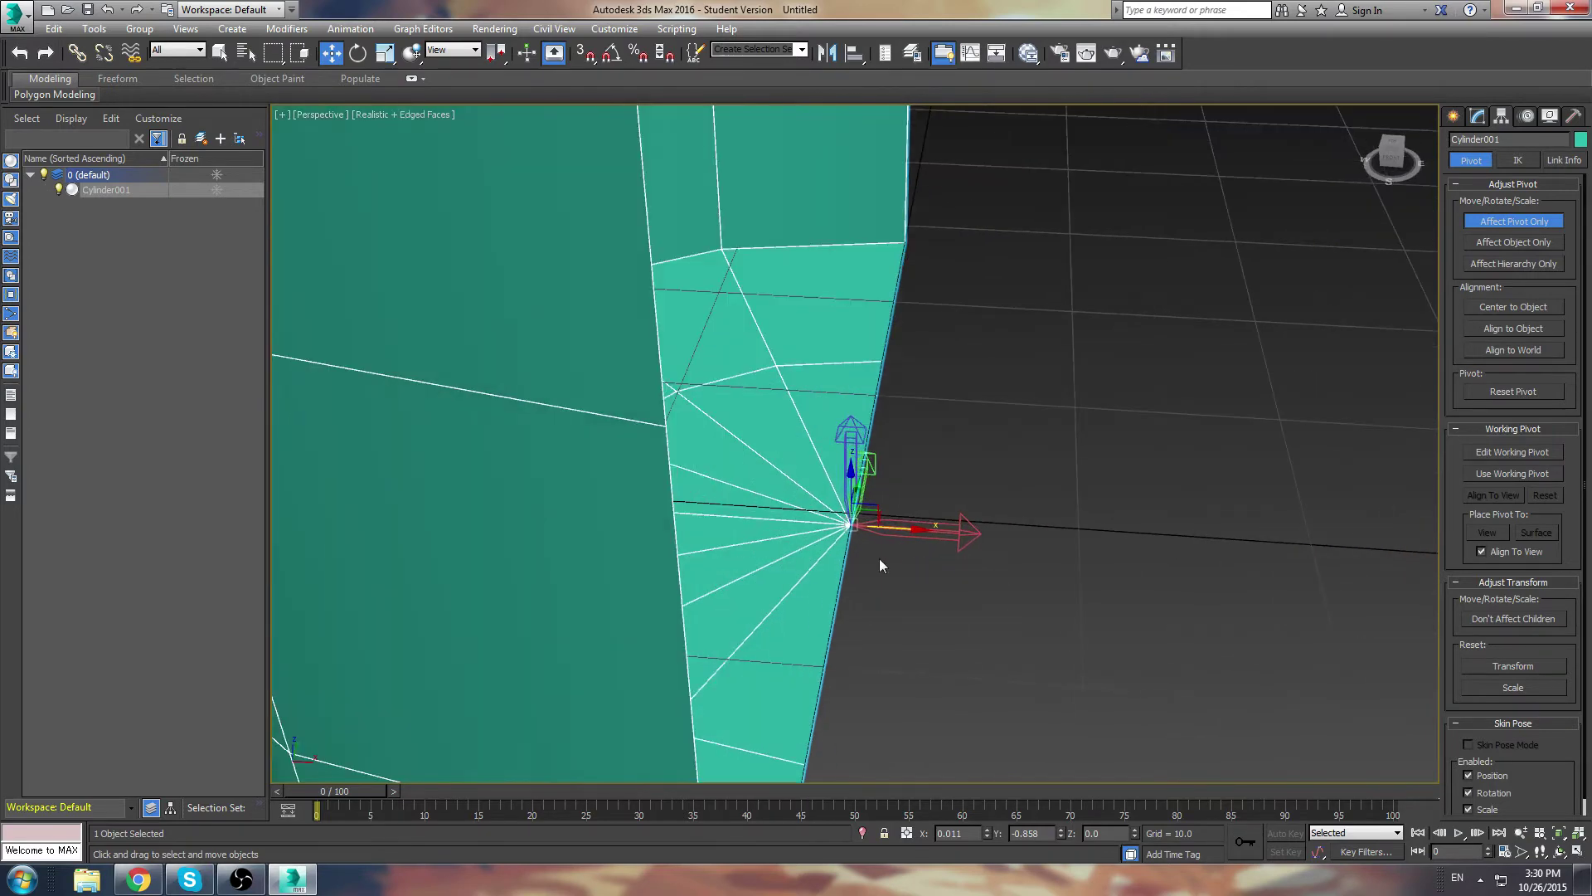
# Fine-tune the pivot to X 0 on the cut edge in the Top view, finish pivot editing and reselect the half cylinder.
pyautogui.click(1578, 851)
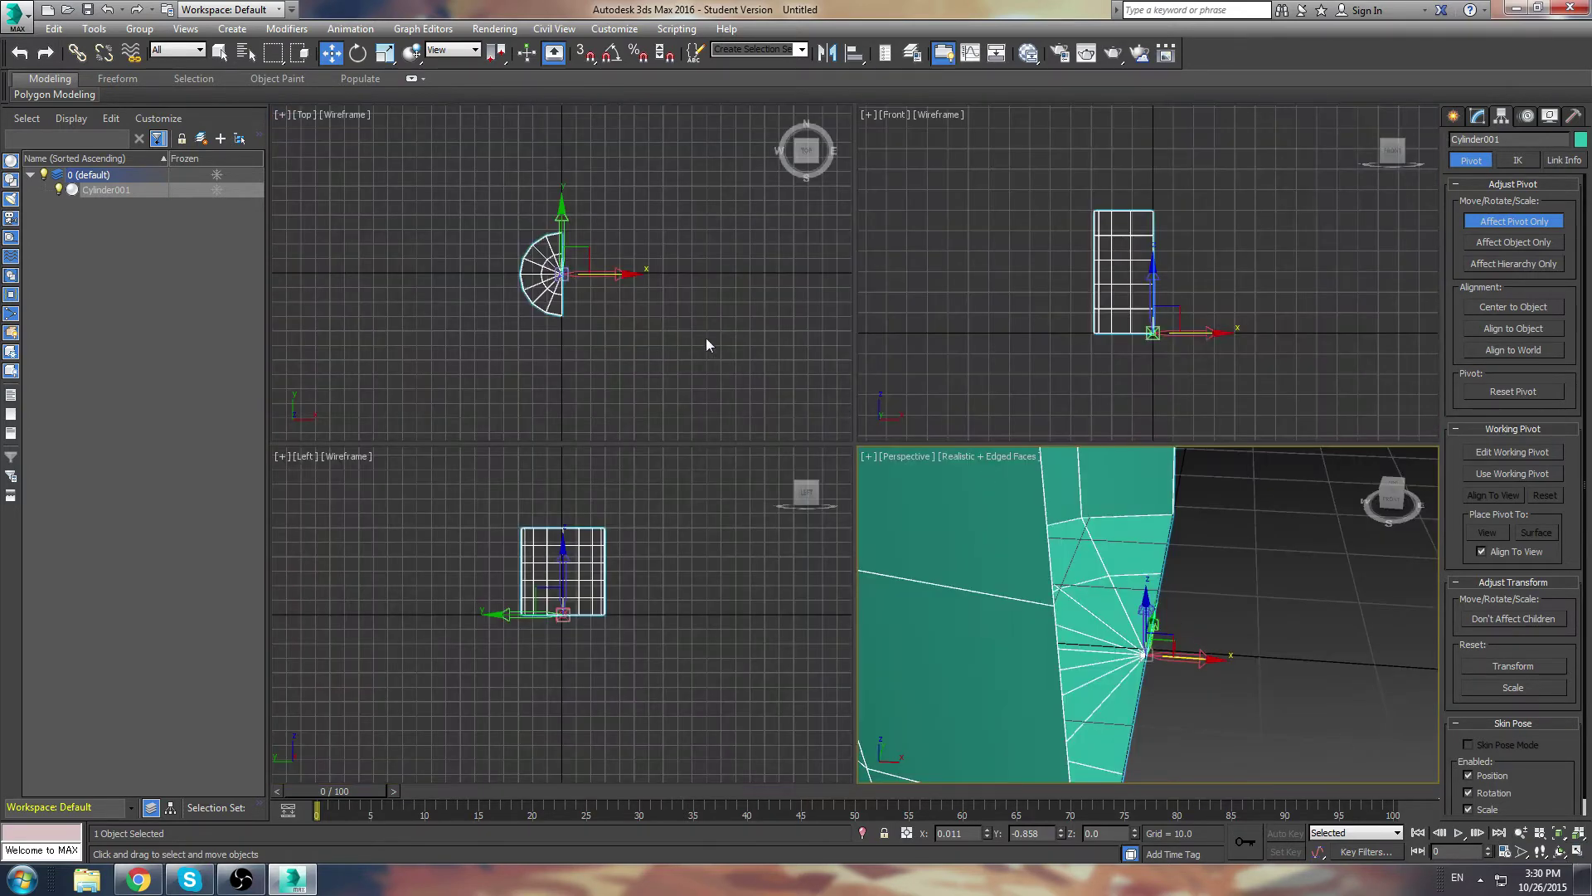
pyautogui.scroll(1, 484, 319)
pyautogui.moveTo(484, 319); pyautogui.dragTo(675, 291, button='middle')
pyautogui.scroll(3, 646, 295)
pyautogui.scroll(4, 552, 246)
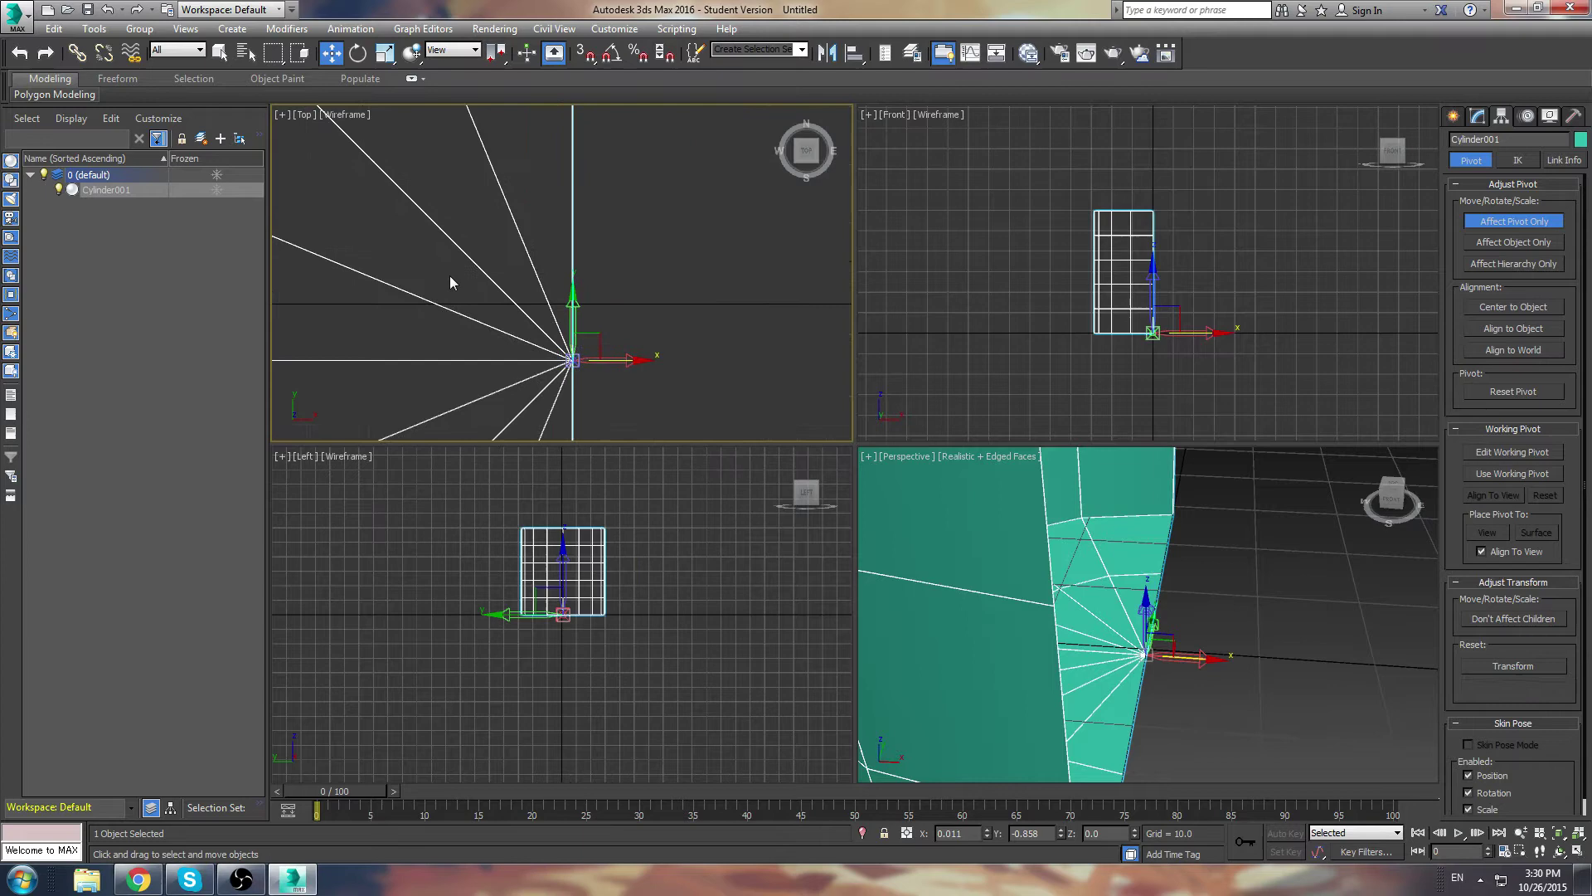
pyautogui.scroll(4, 547, 391)
pyautogui.moveTo(553, 396); pyautogui.dragTo(622, 281, button='middle')
pyautogui.moveTo(767, 120); pyautogui.dragTo(679, 290, button='middle')
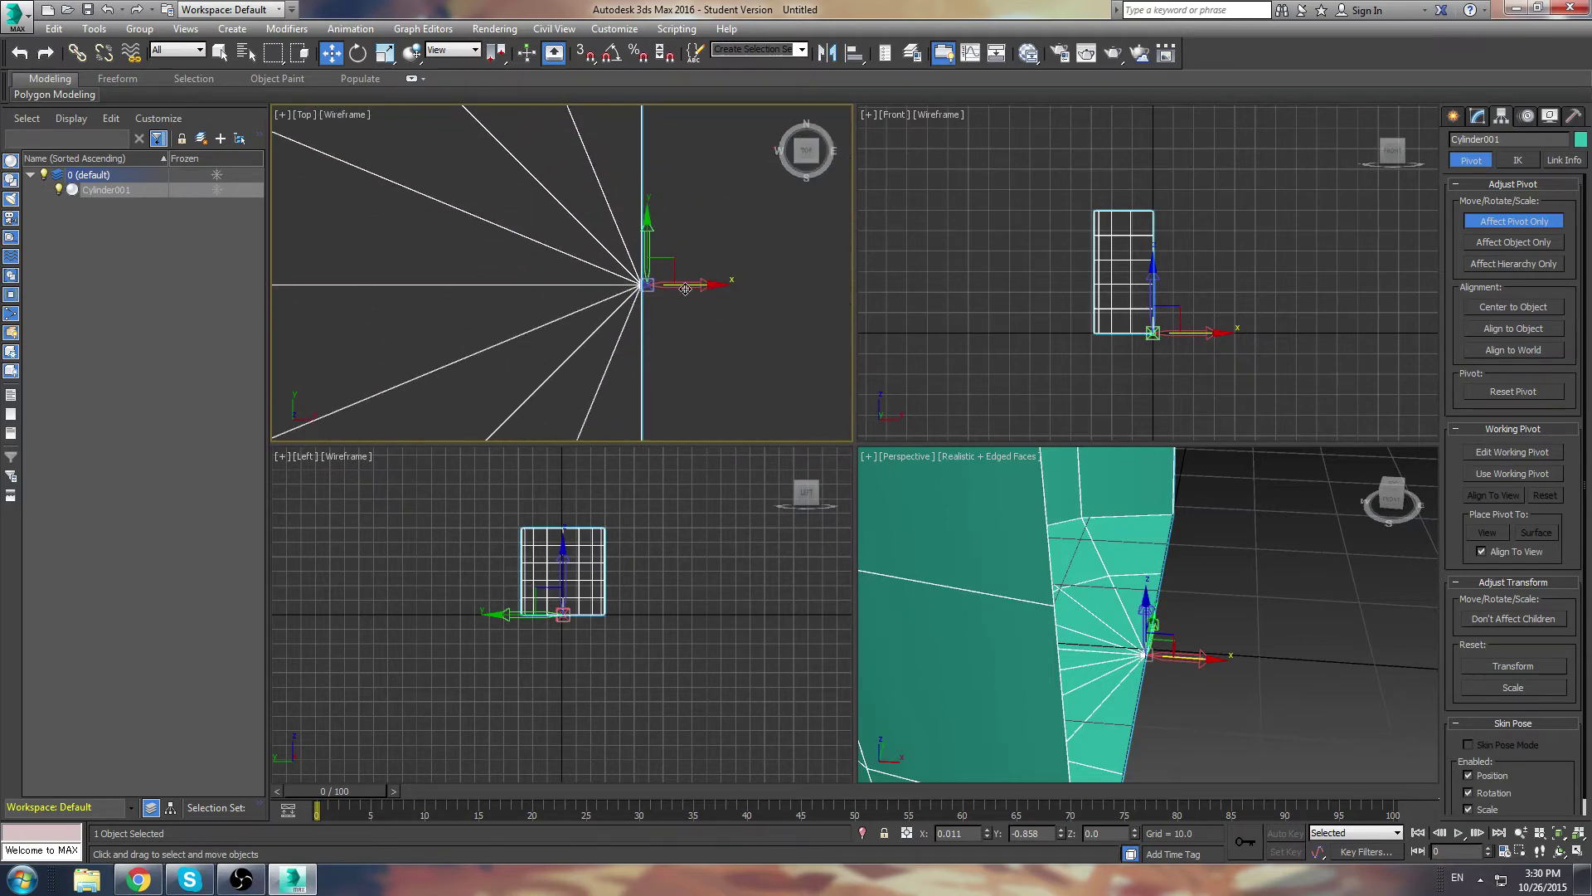
pyautogui.scroll(-10, 1138, 581)
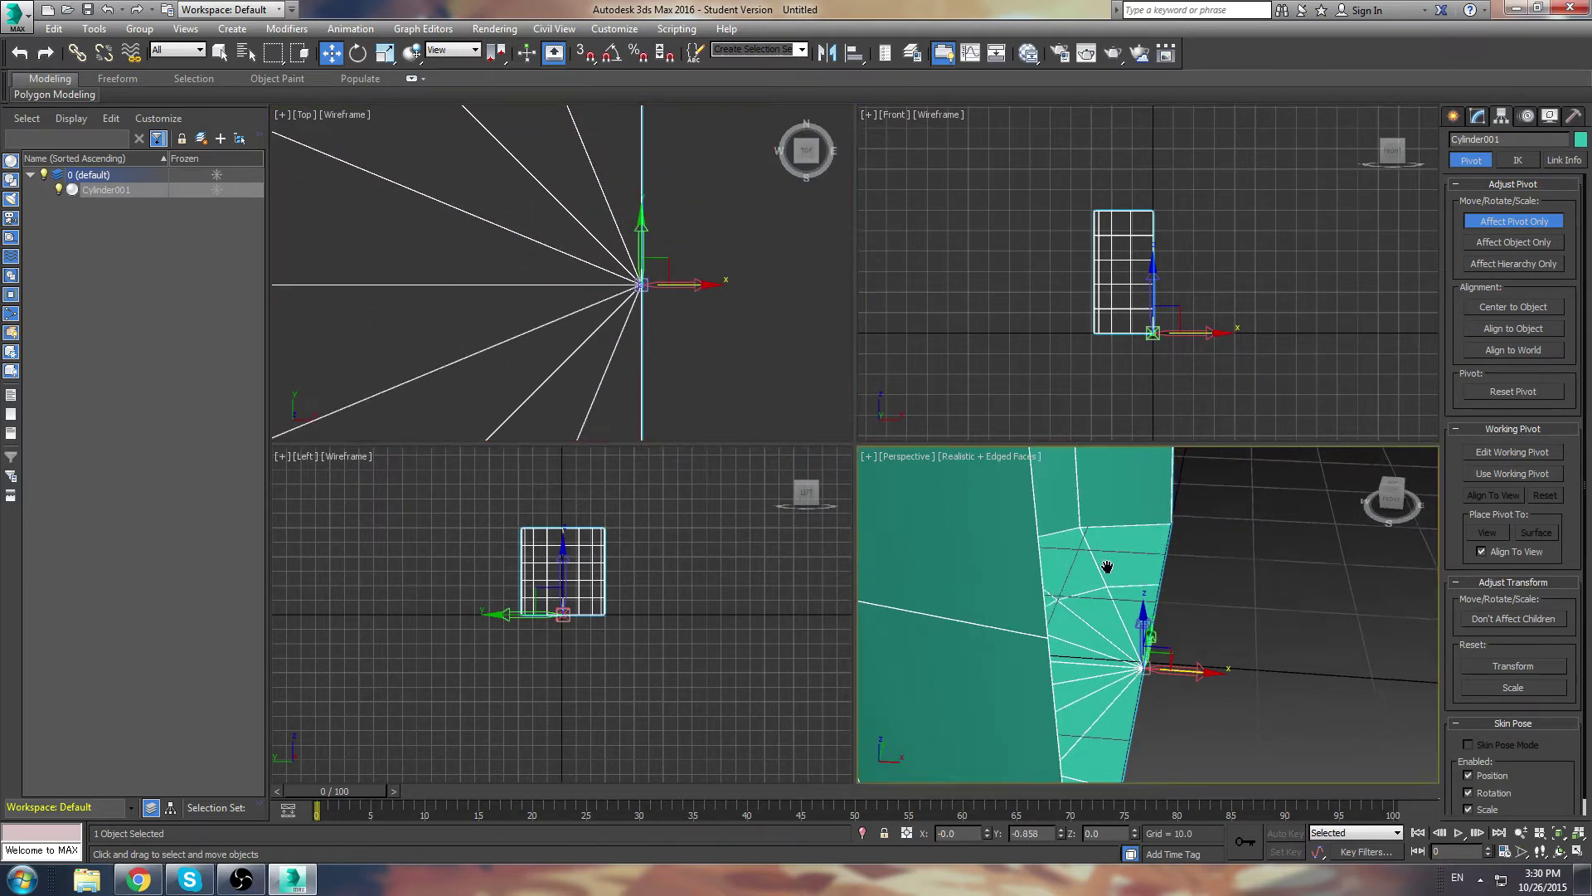
pyautogui.moveTo(1138, 581); pyautogui.dragTo(1128, 626, button='middle')
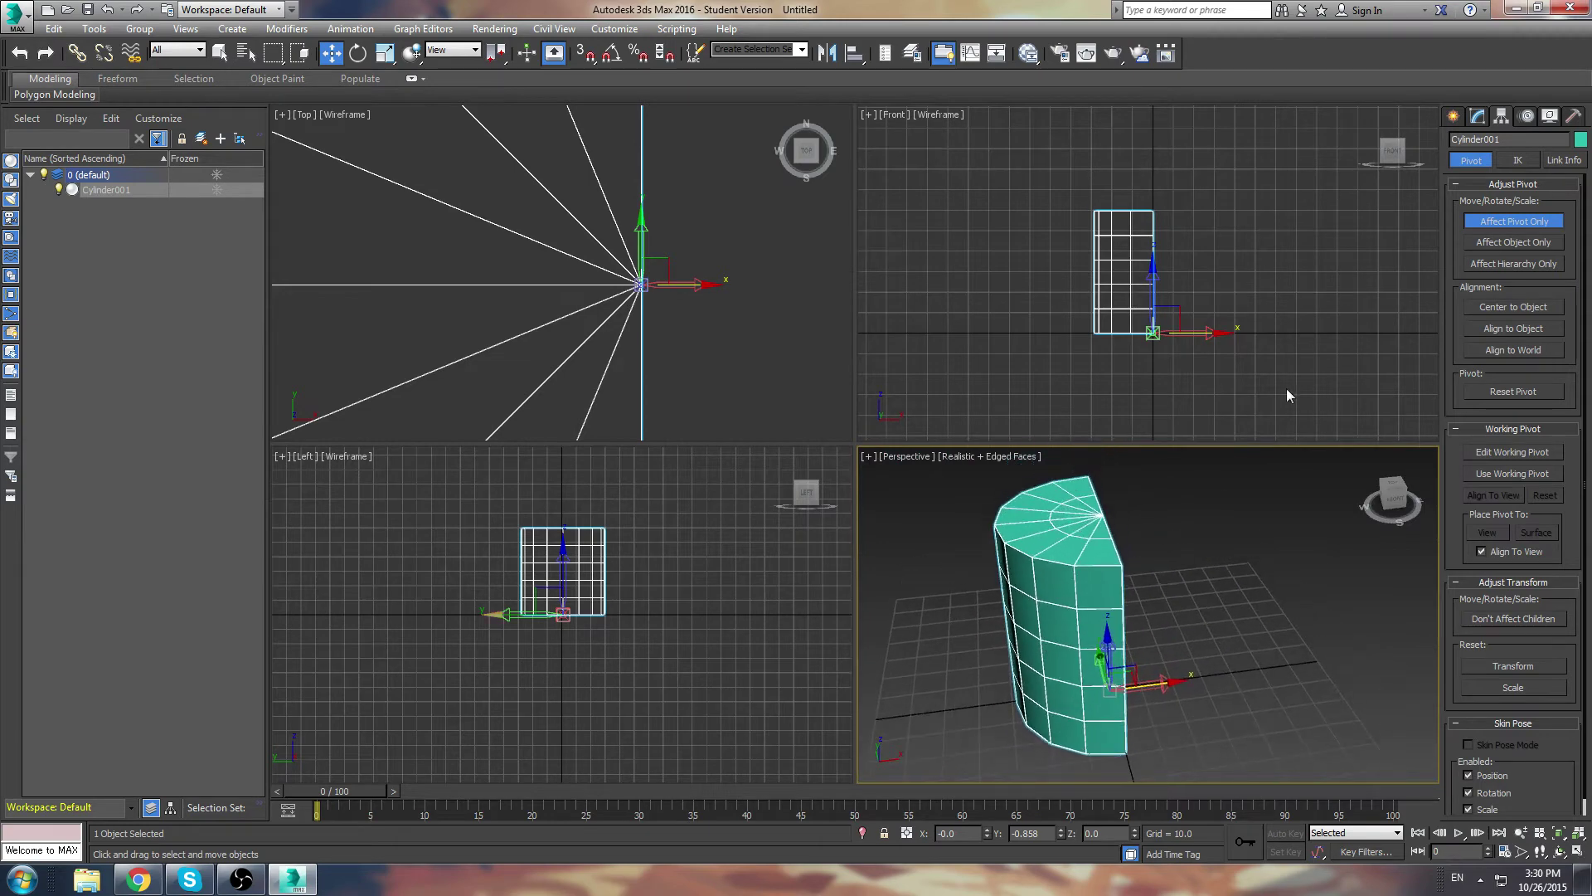
pyautogui.click(1485, 222)
pyautogui.click(1203, 720)
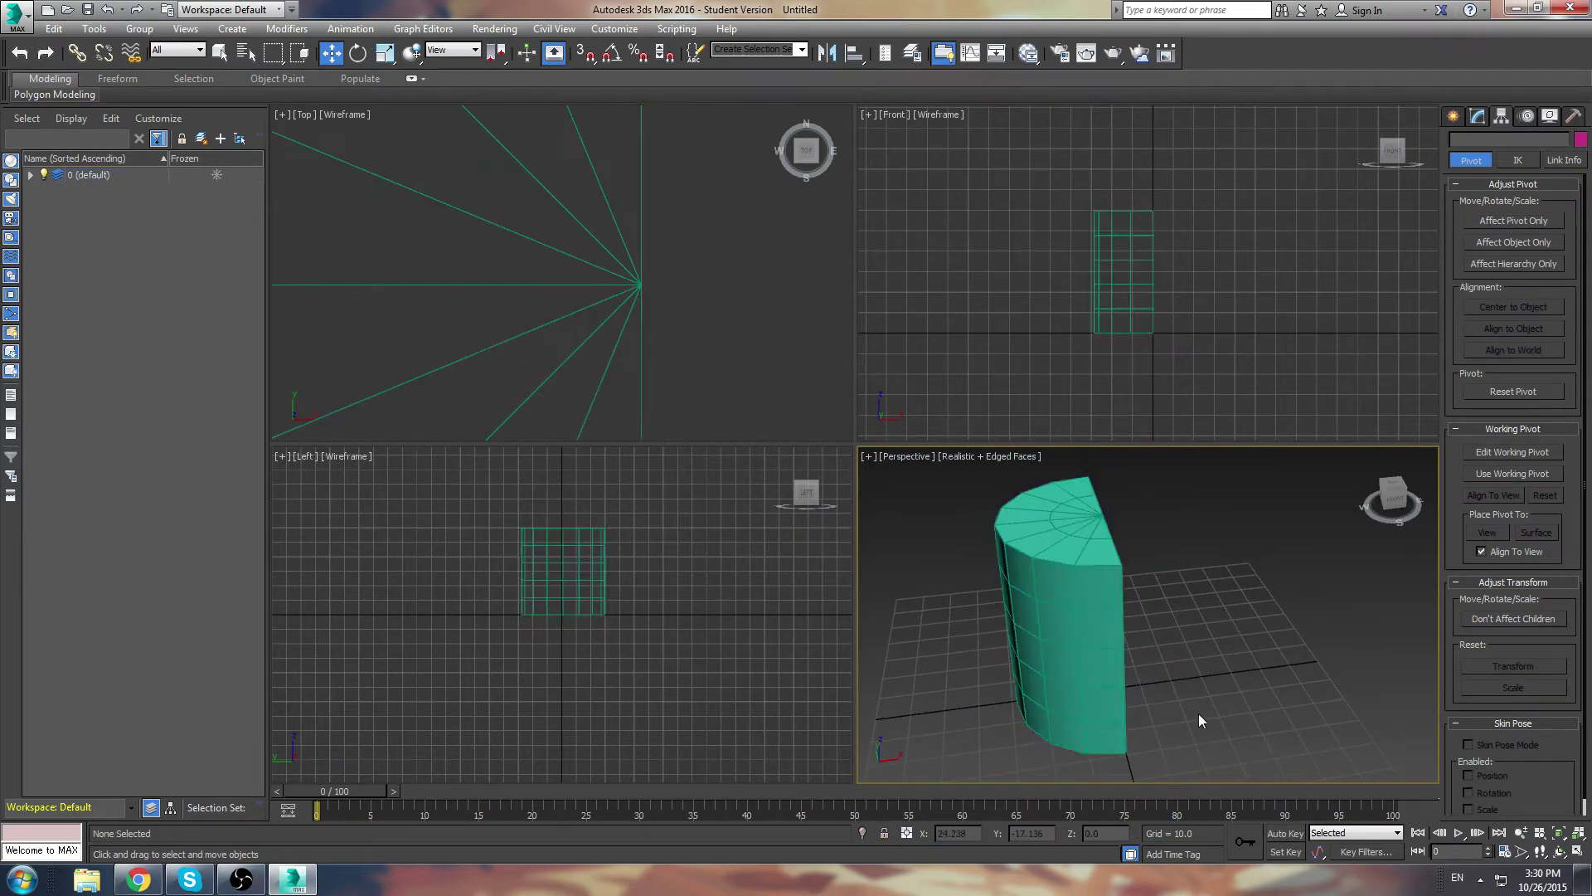
pyautogui.click(1112, 668)
pyautogui.moveTo(1148, 665)
pyautogui.keyDown('alt'); pyautogui.mouseDown(button='middle')
pyautogui.moveTo(1106, 652)
pyautogui.moveTo(1152, 655)
pyautogui.mouseUp(button='middle'); pyautogui.keyUp('alt')
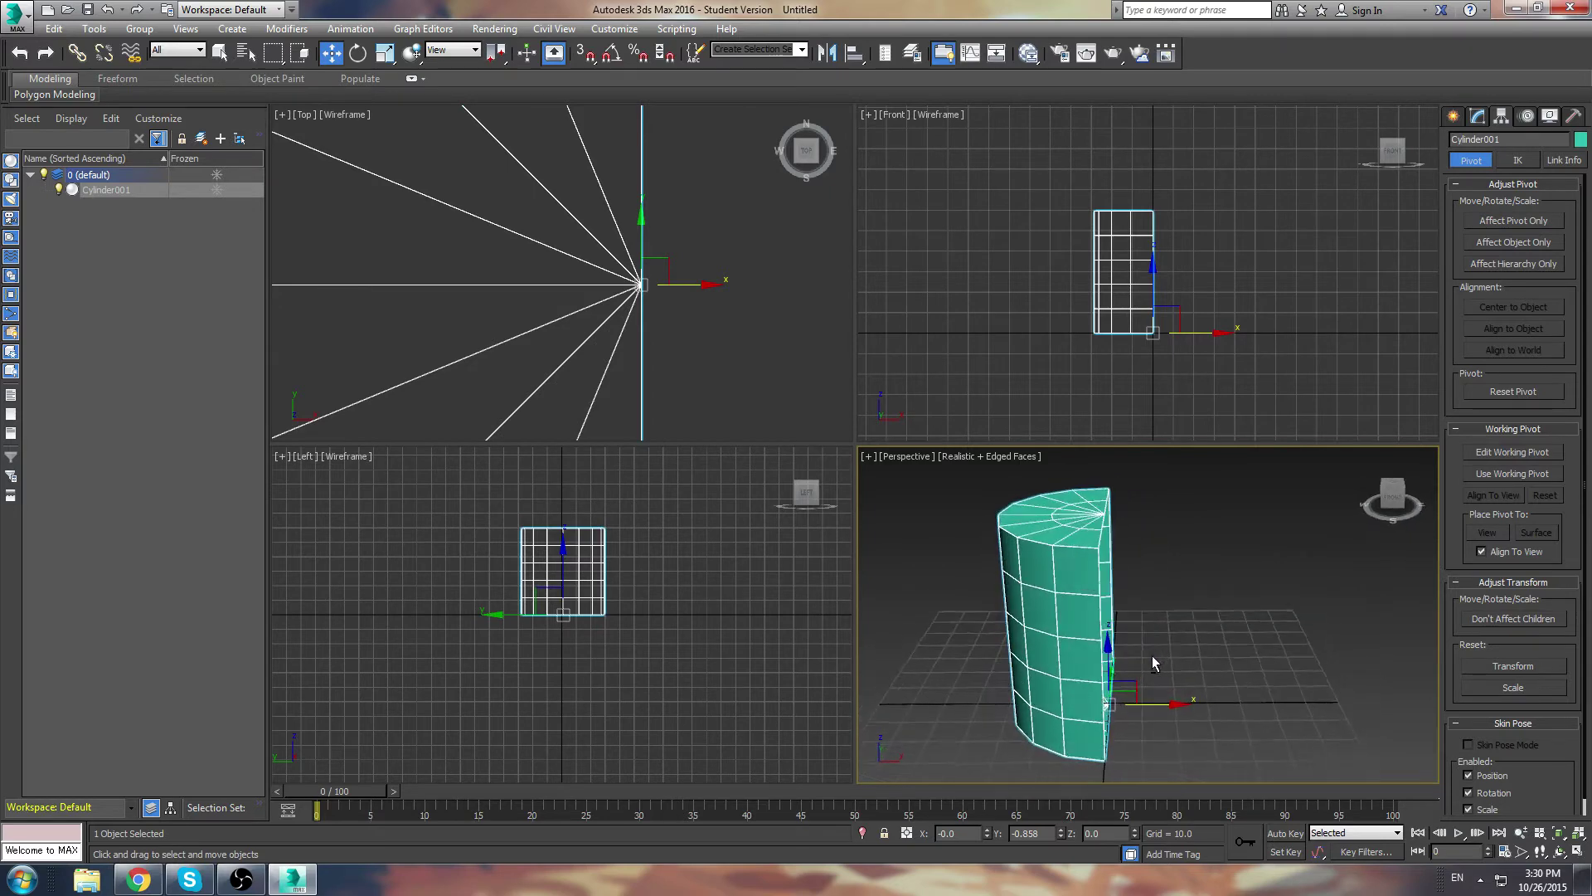
# Try the rotate and move gizmos on the half cylinder, shifting it slightly along X.
pyautogui.press('e')
pyautogui.press('q')
pyautogui.press('e')
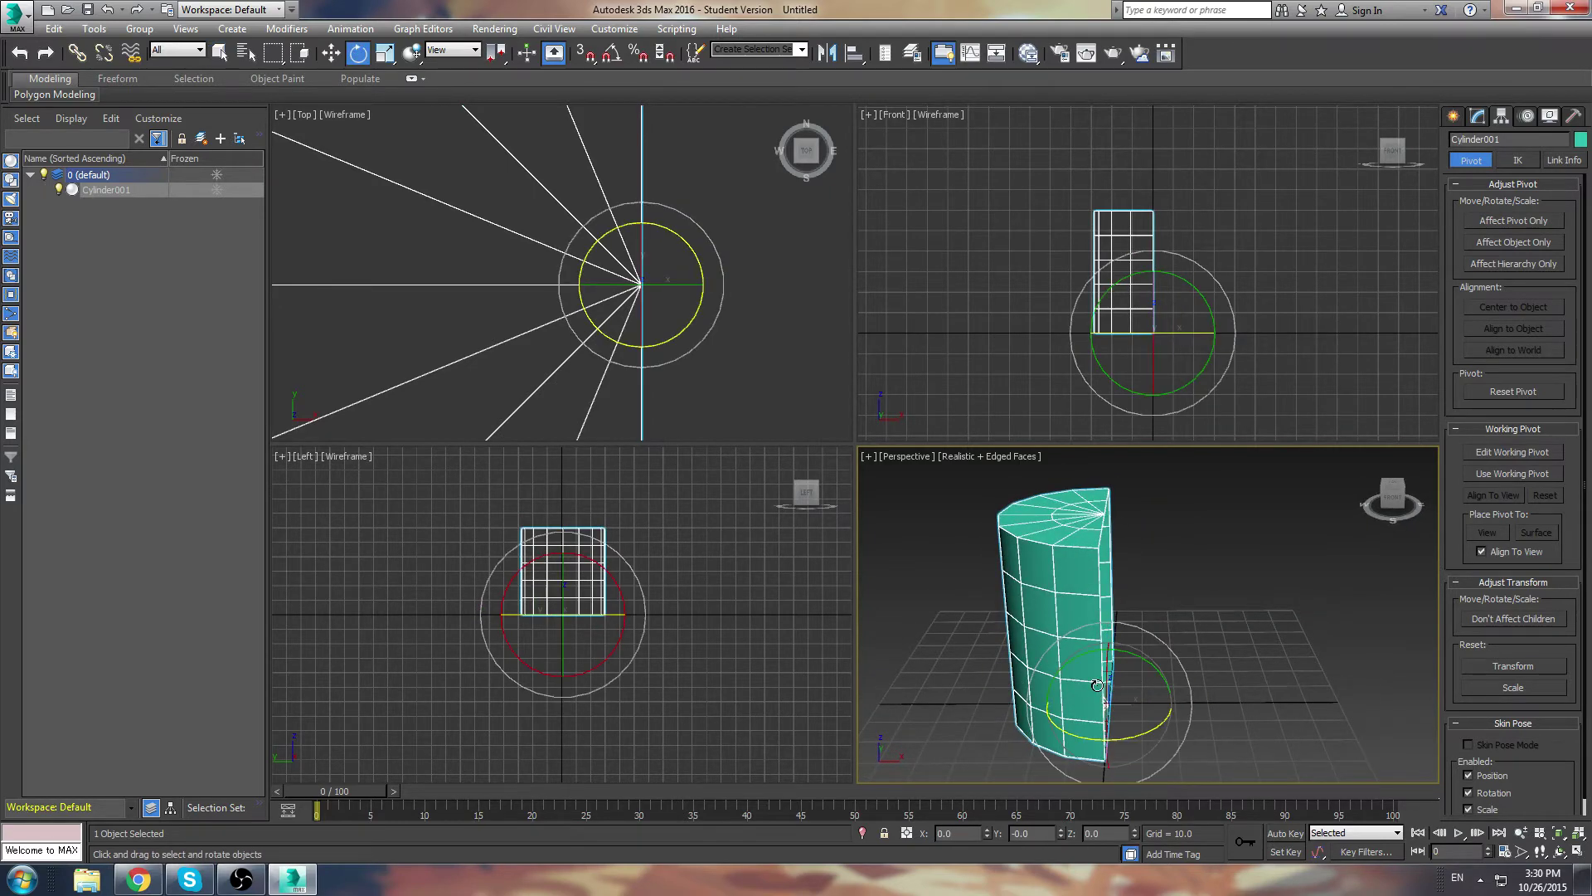
pyautogui.press('w')
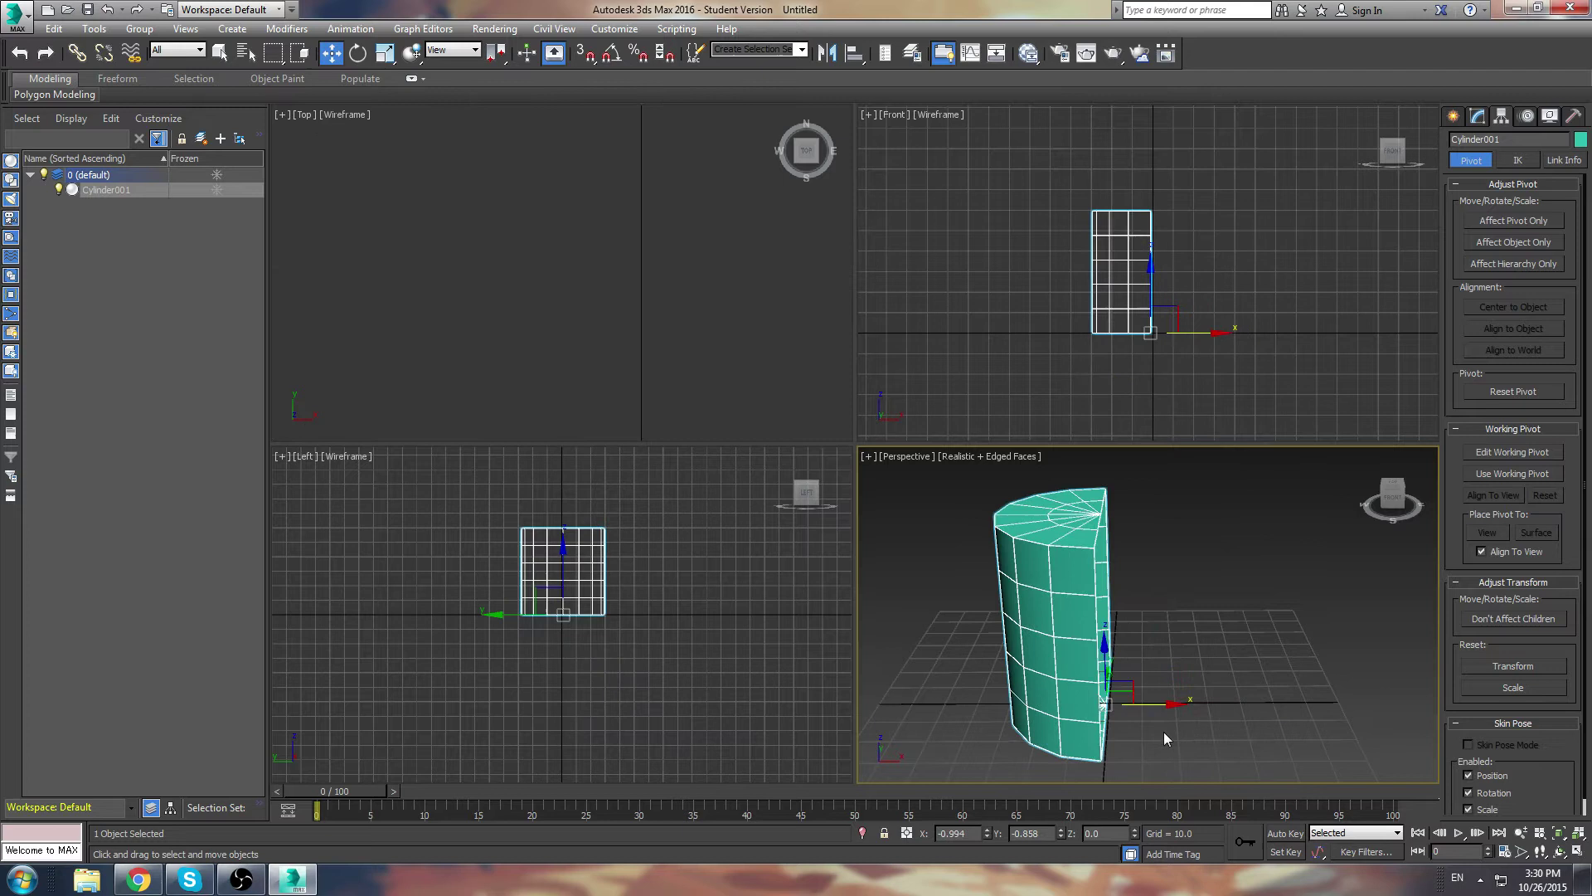
# Mirror the half cylinder in the Front view across the X axis with offset 0.0, cloned as a Reference.
pyautogui.click(1159, 332)
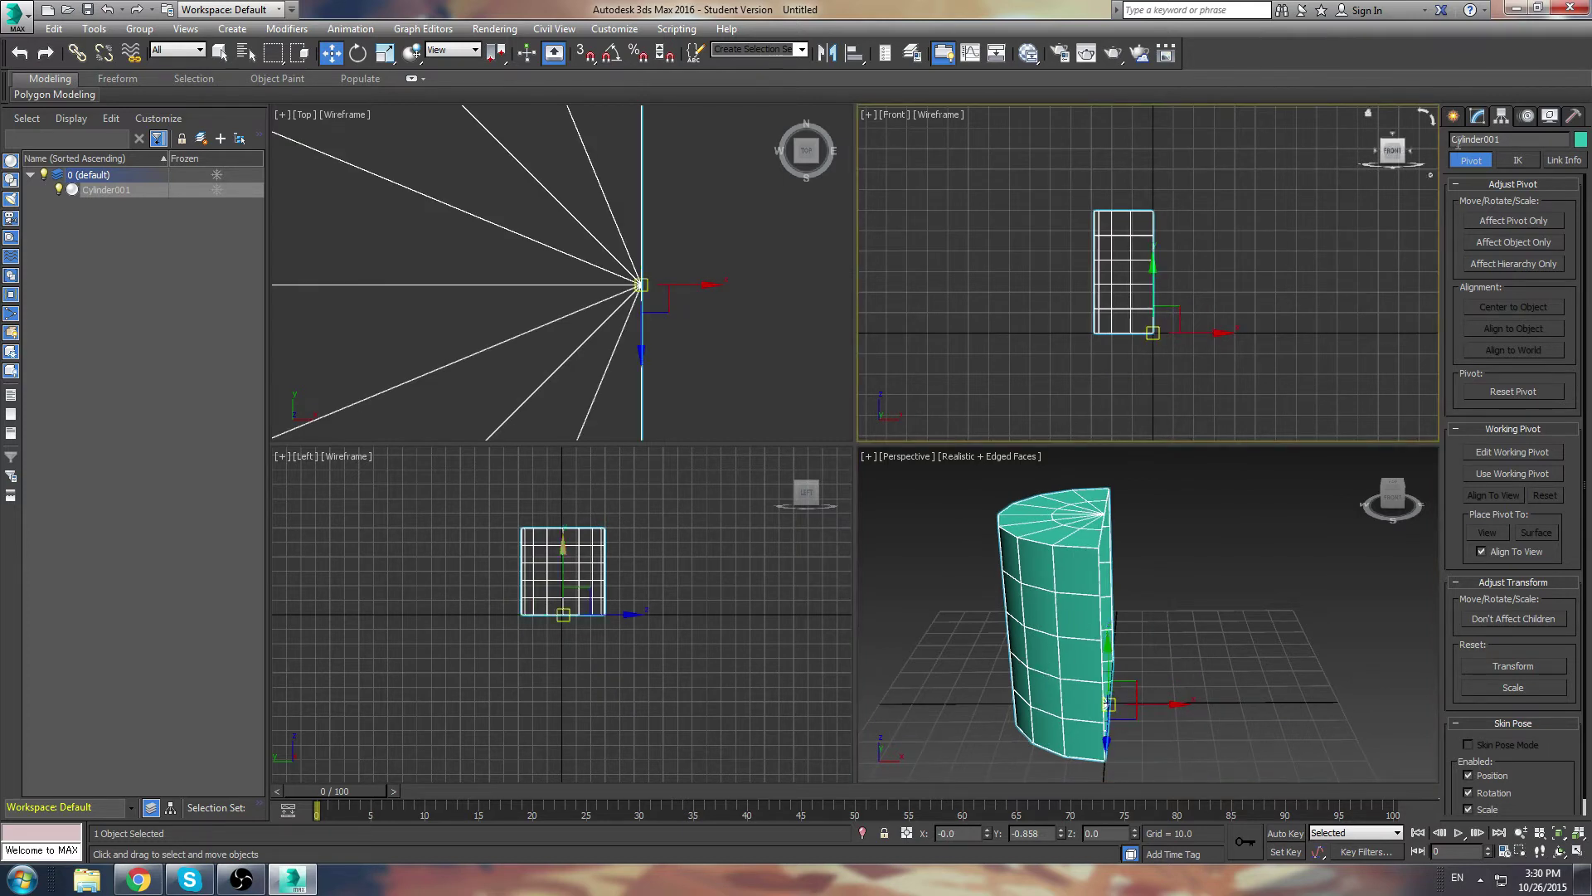
pyautogui.click(1462, 119)
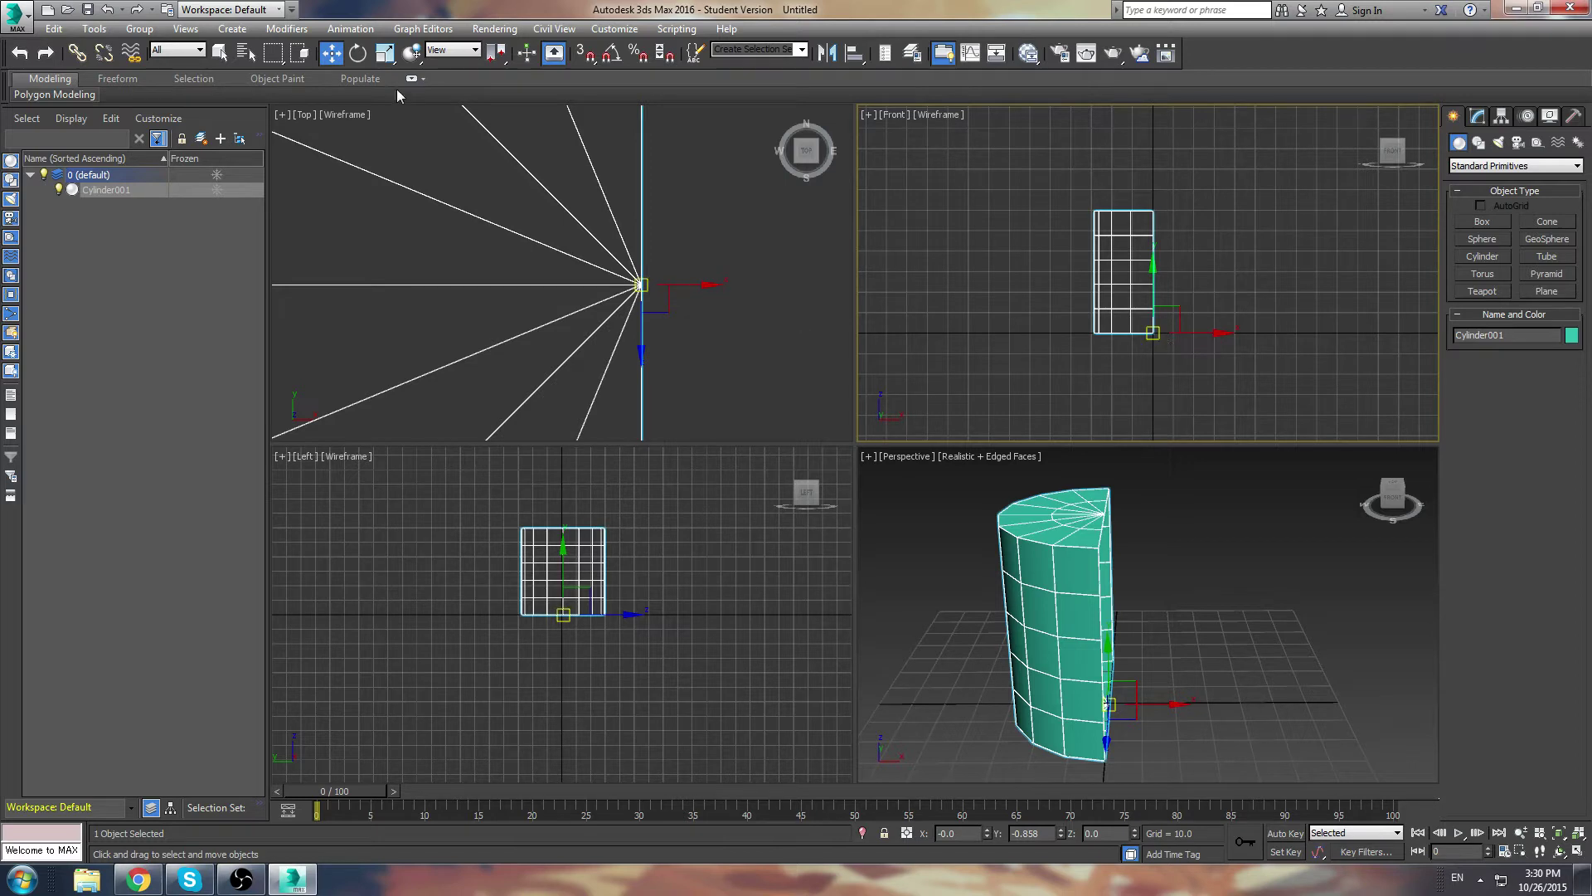
pyautogui.click(94, 30)
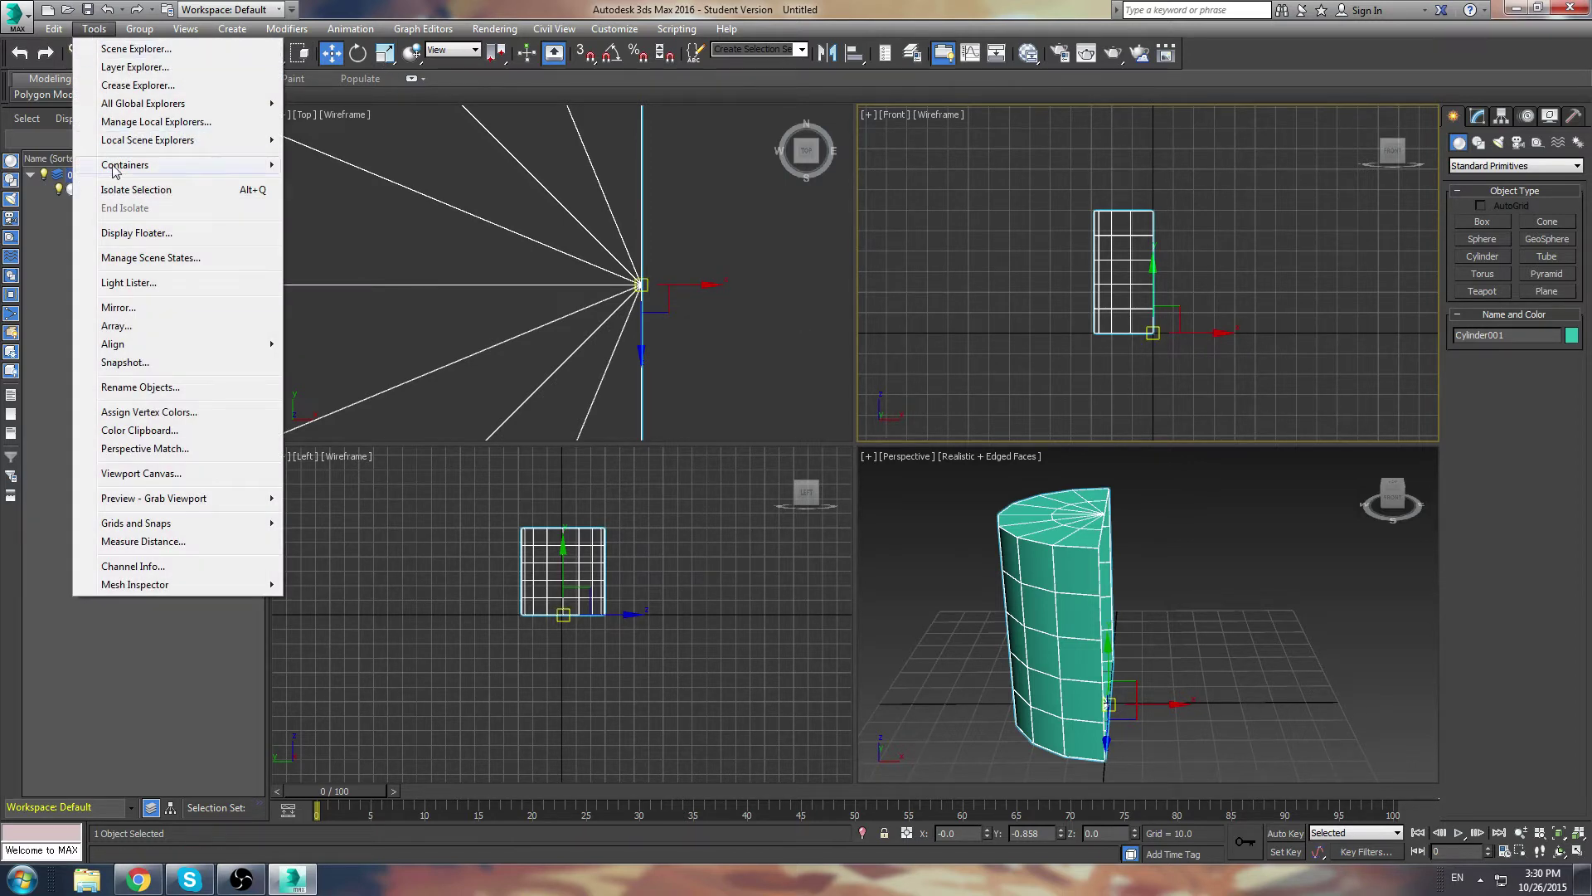
pyautogui.click(117, 308)
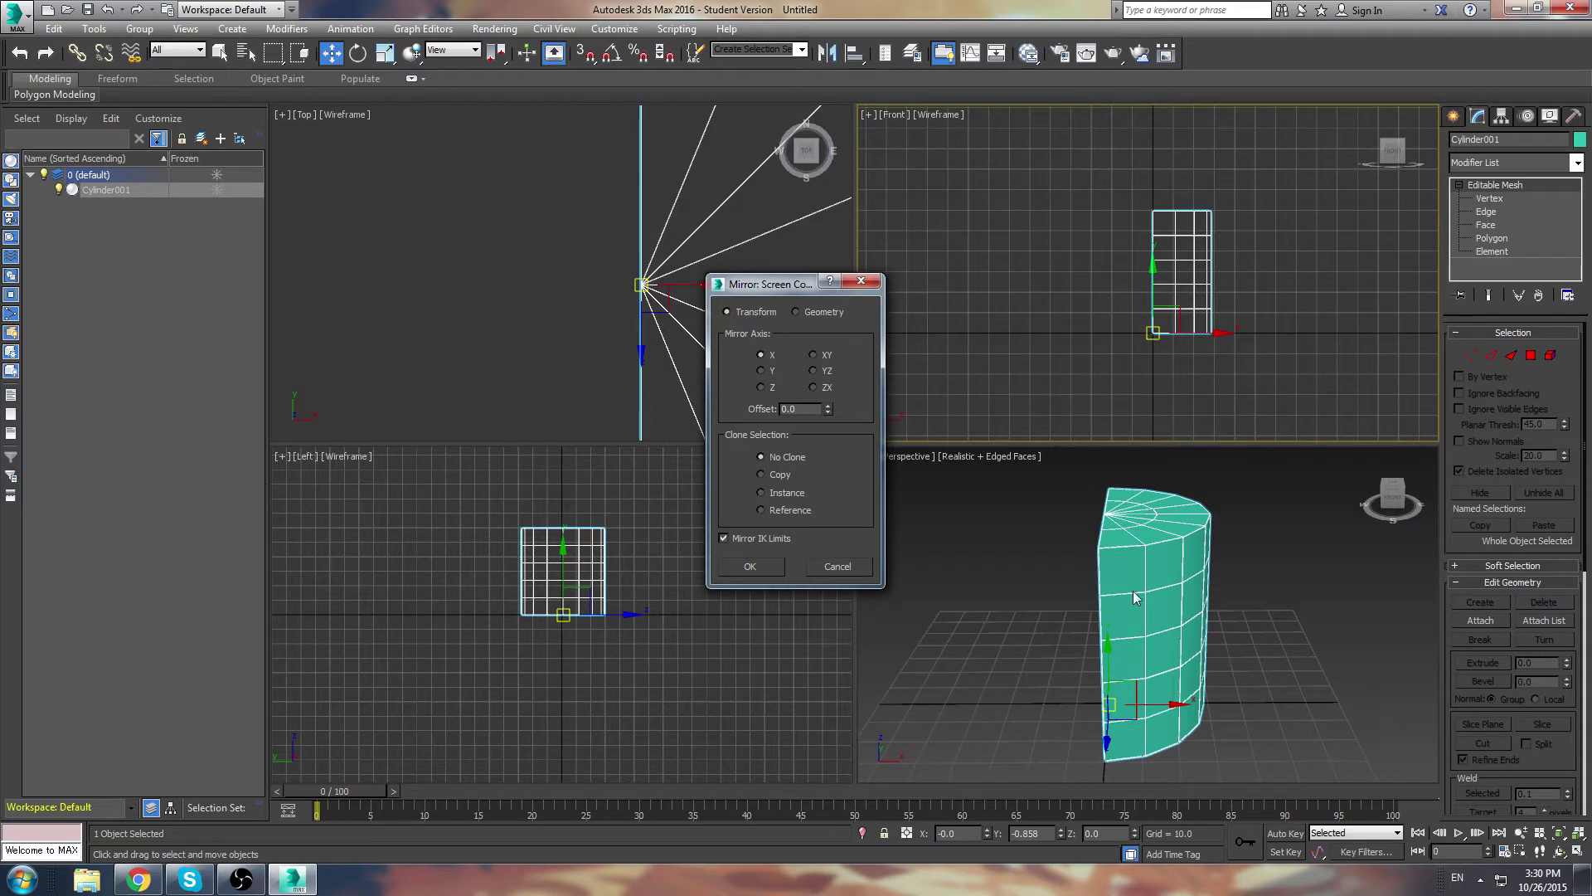
pyautogui.click(765, 373)
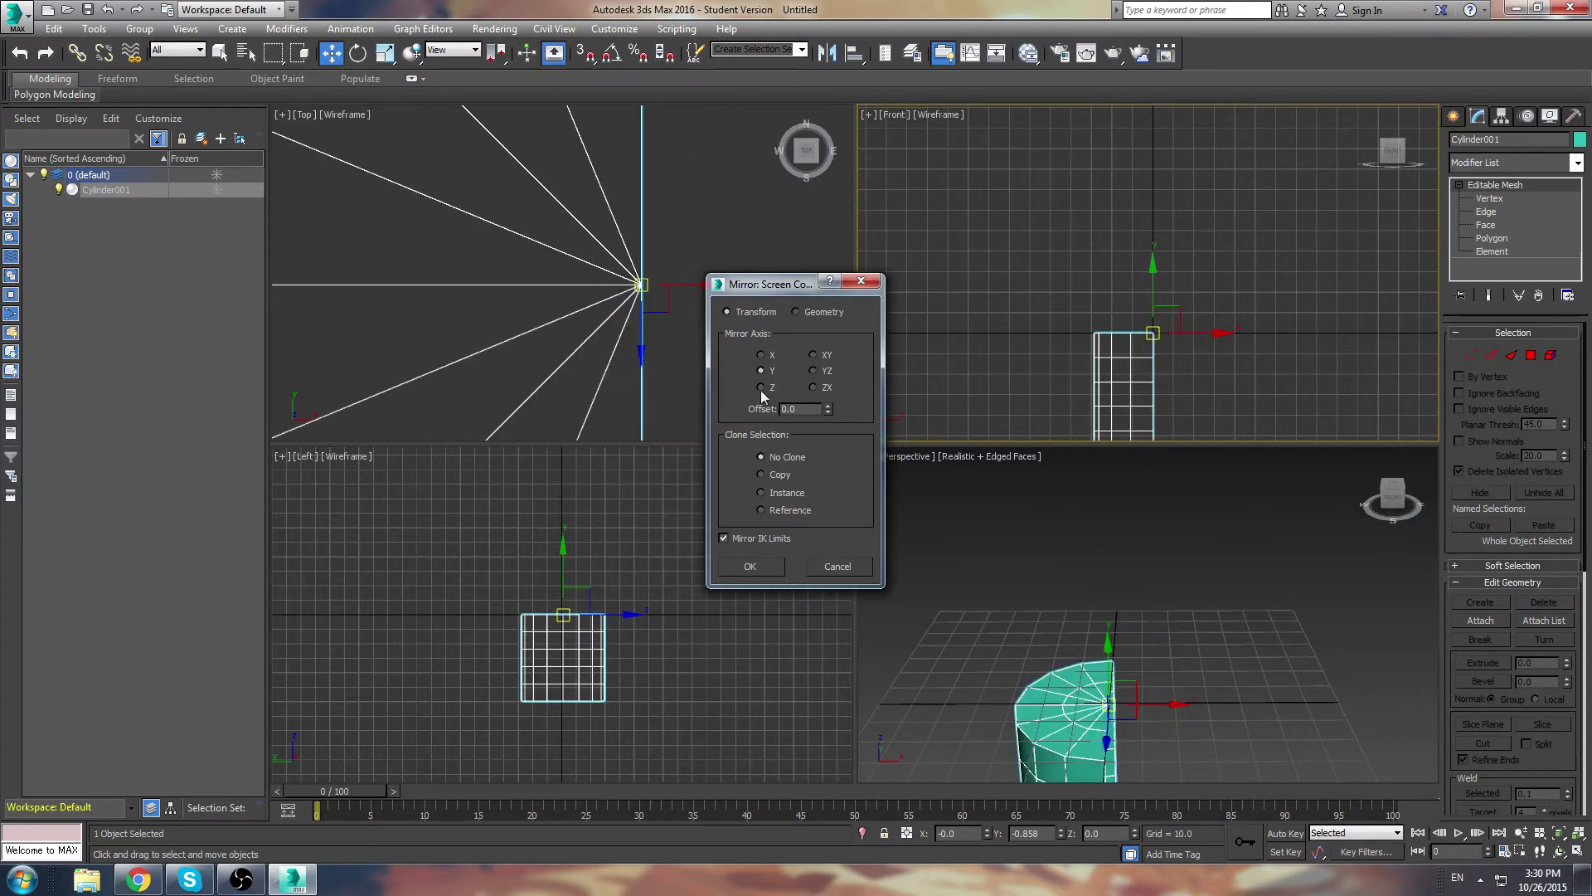
pyautogui.click(762, 388)
pyautogui.click(762, 355)
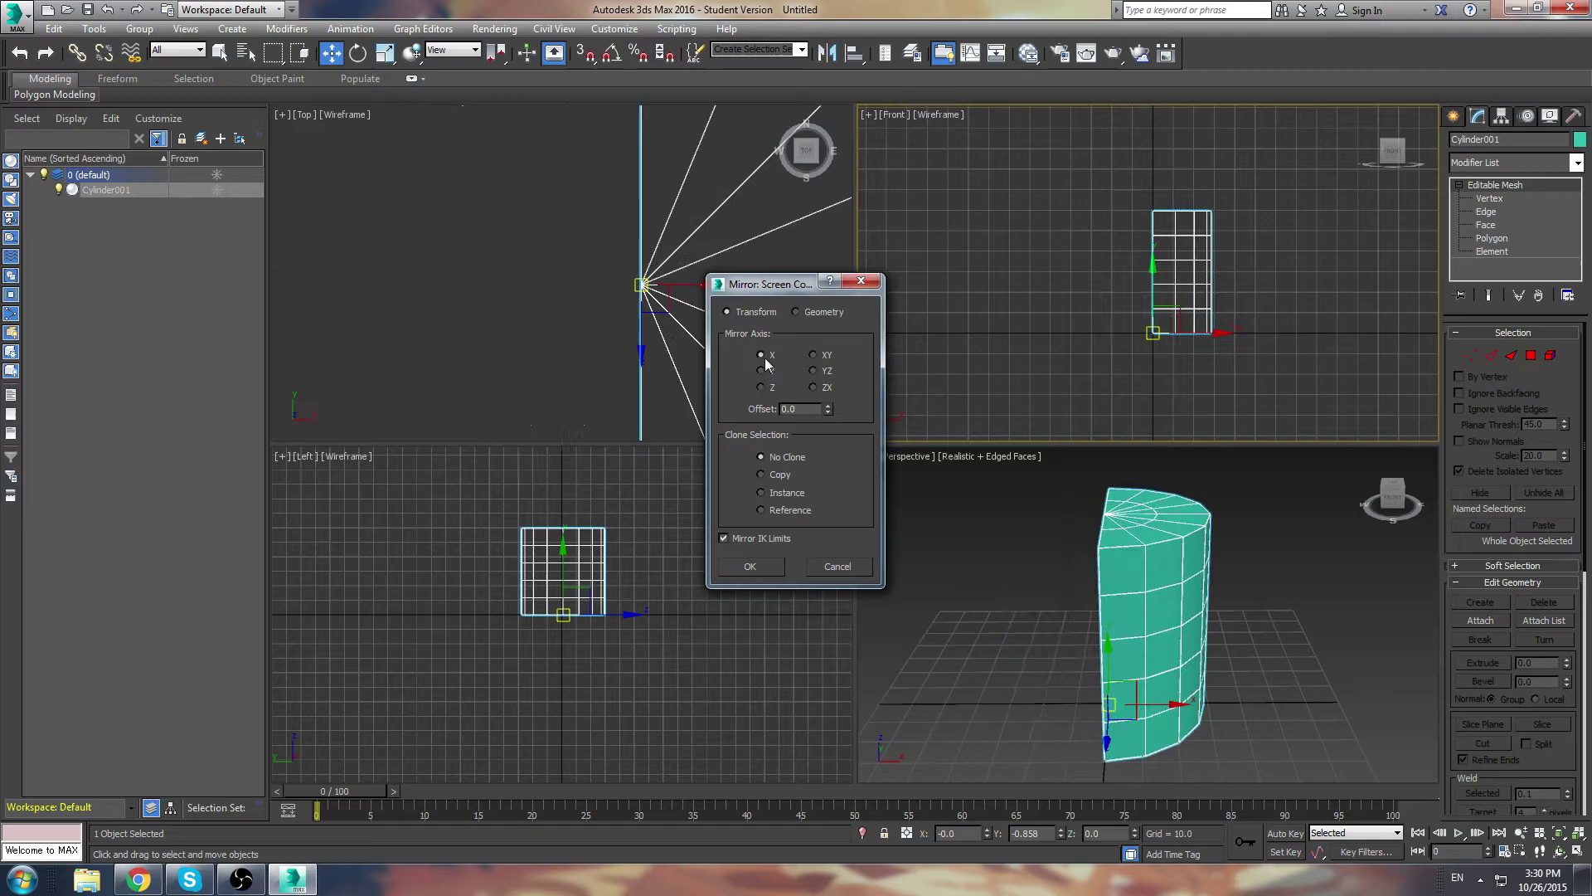
pyautogui.click(761, 474)
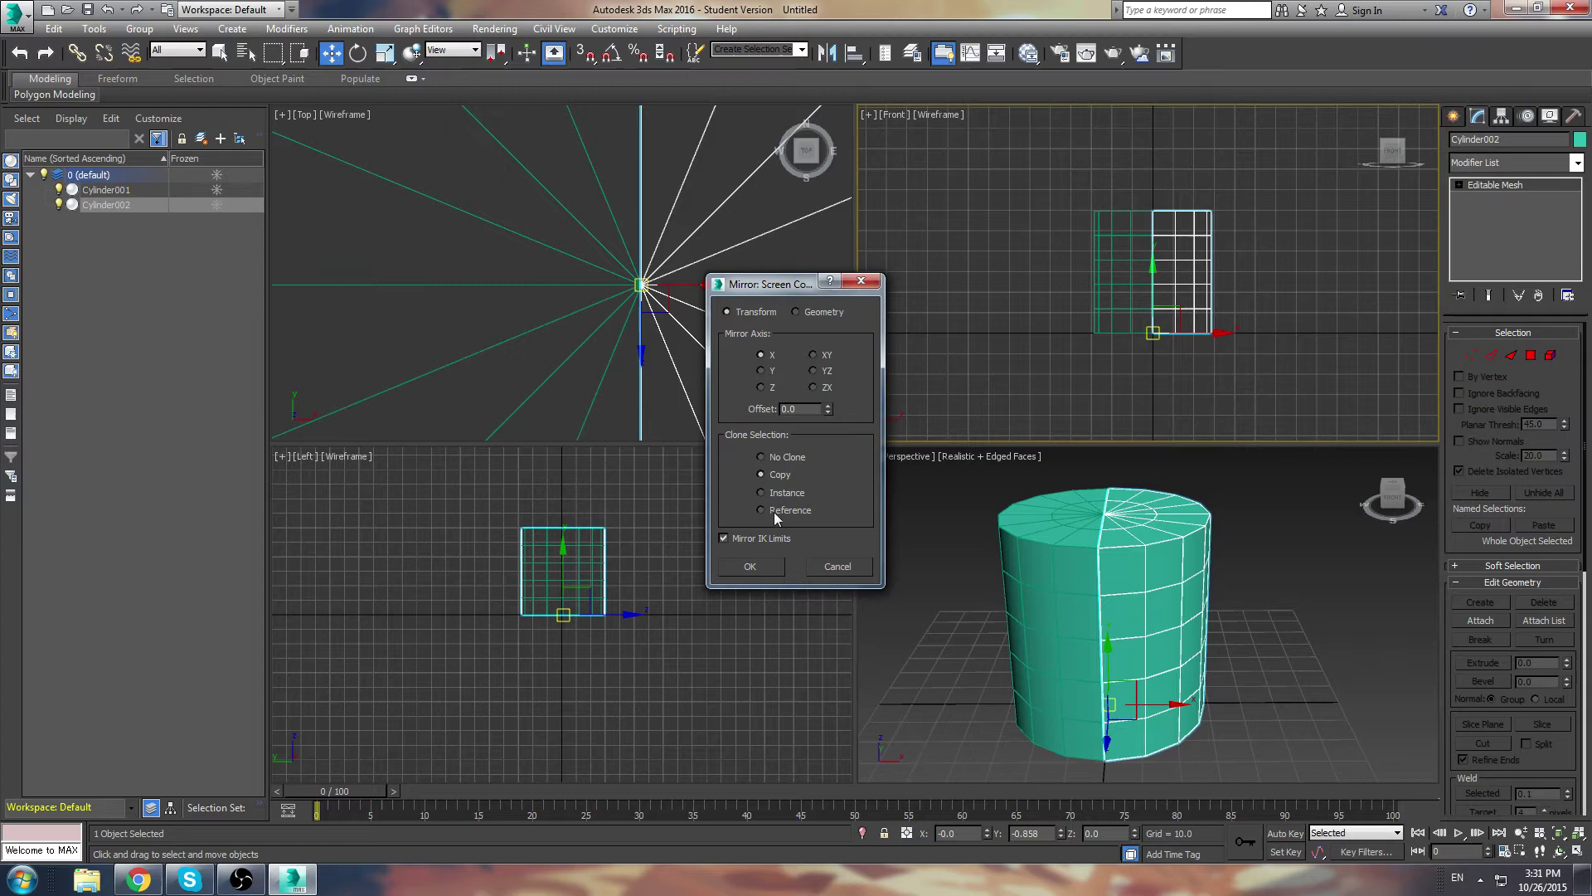
pyautogui.click(762, 510)
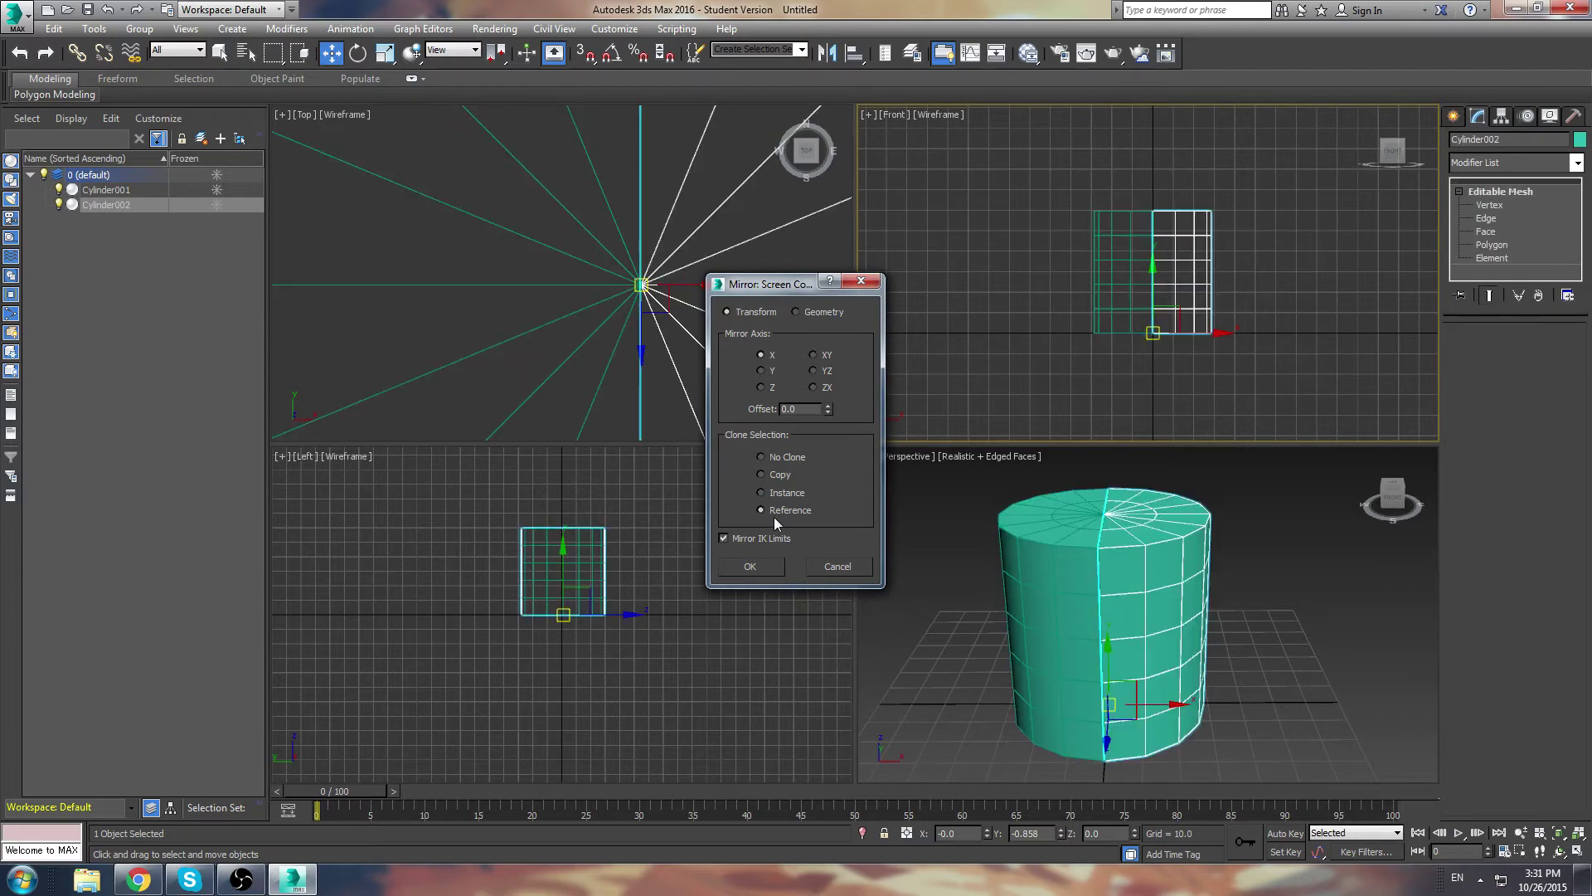
pyautogui.click(743, 559)
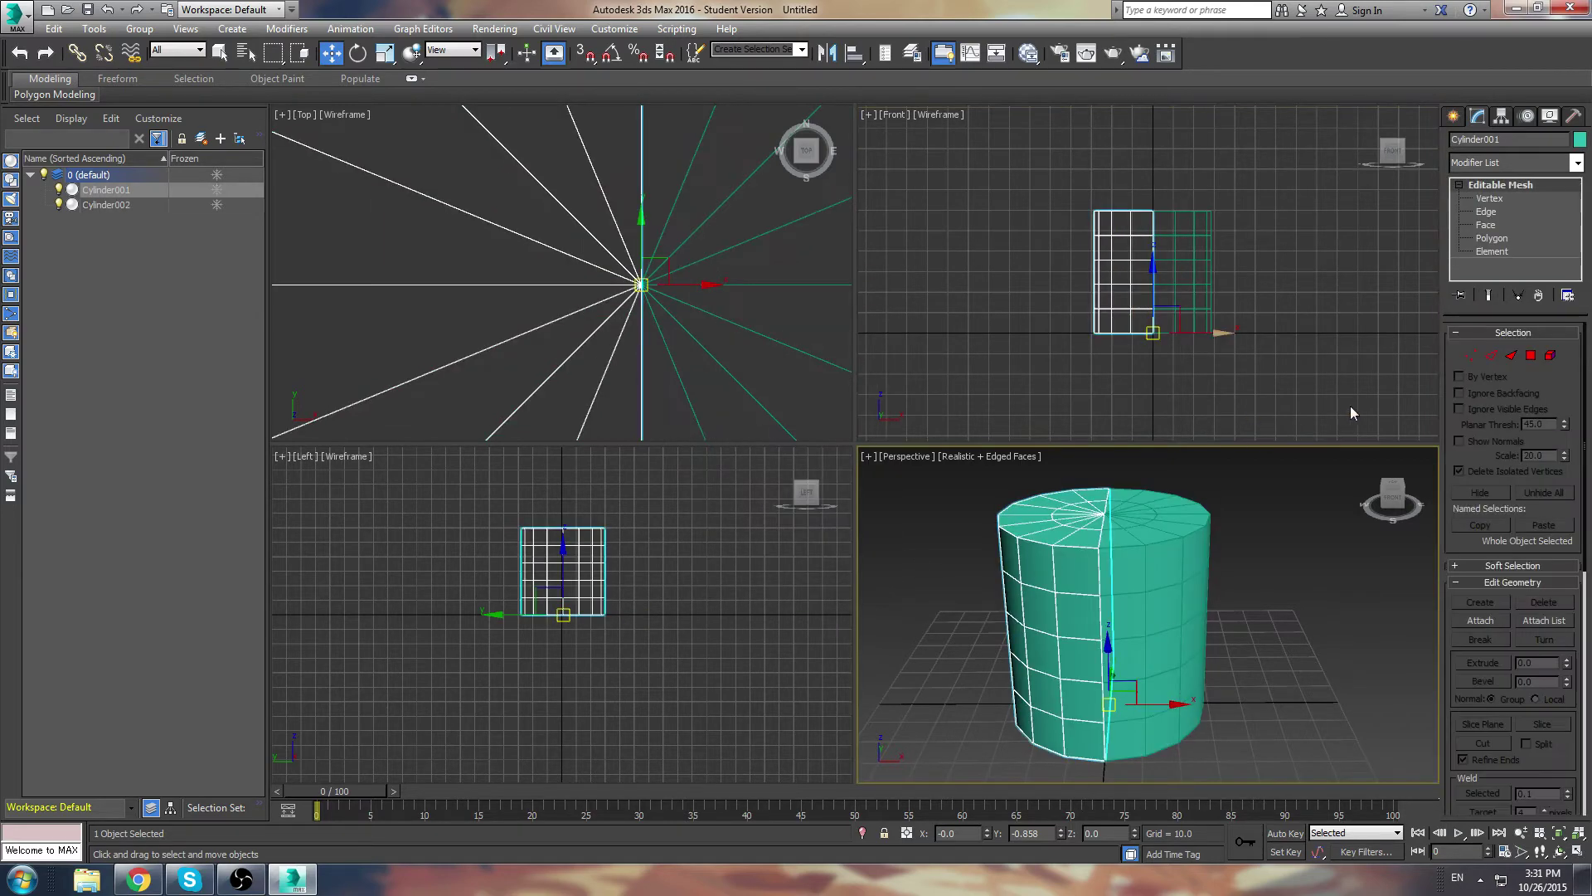
# Reshape the upper vertex rows of the original half in the Front view into a wide chest with a sloping shoulder.
pyautogui.click(1515, 199)
pyautogui.moveTo(1052, 220)
pyautogui.mouseDown()
pyautogui.moveTo(1124, 259)
pyautogui.moveTo(1078, 234)
pyautogui.mouseUp()
pyautogui.hotkey('ctrl', 'z')
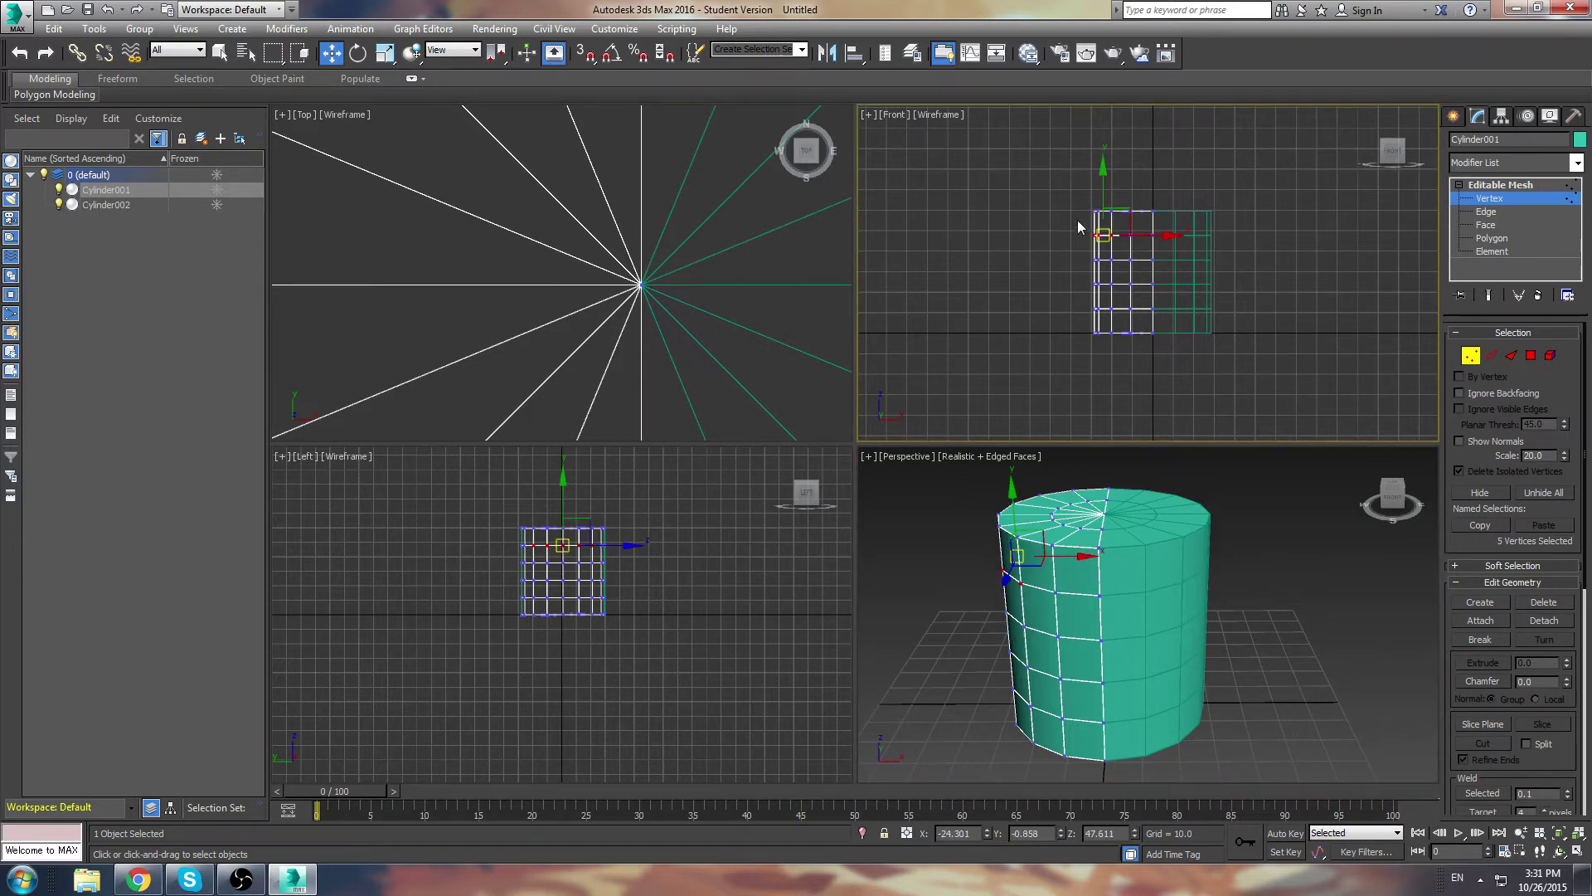
pyautogui.scroll(2, 1078, 221)
pyautogui.moveTo(1078, 221); pyautogui.dragTo(1110, 215, button='middle')
pyautogui.moveTo(1060, 142); pyautogui.dragTo(1097, 199)
pyautogui.moveTo(1076, 265); pyautogui.dragTo(1121, 283)
pyautogui.keyDown('alt'); pyautogui.moveTo(1183, 592); pyautogui.dragTo(1221, 569, button='middle'); pyautogui.keyUp('alt')
pyautogui.moveTo(1135, 139); pyautogui.dragTo(1176, 130)
pyautogui.click(1187, 317)
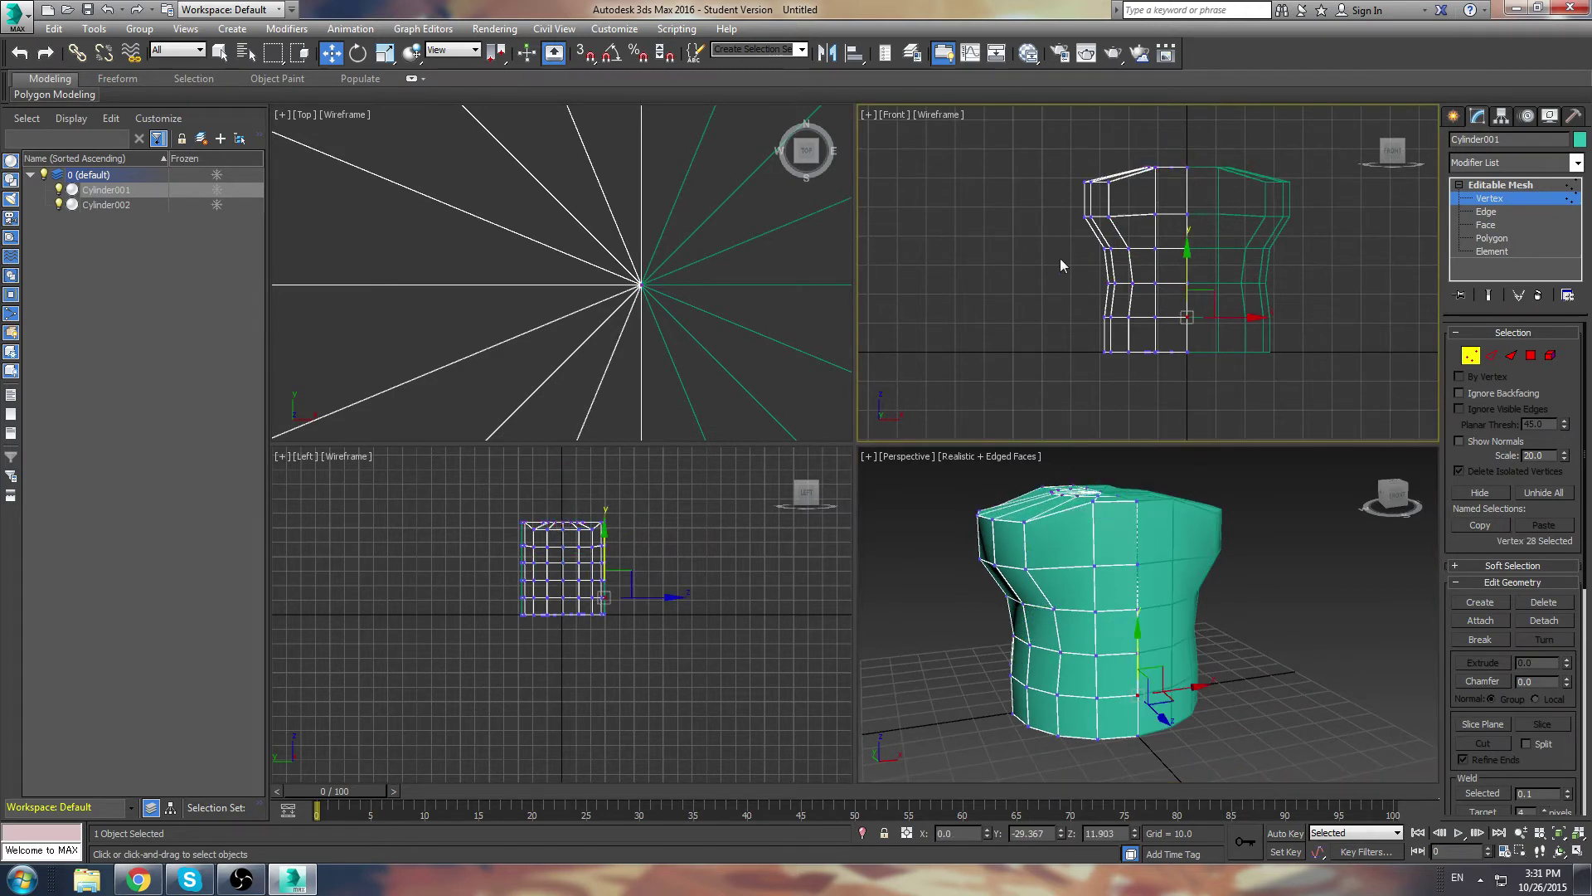
# Narrow the three lowest vertex rows of the original half toward the centreline in the Front view, forming the waist, and leave vertex editing.
pyautogui.moveTo(1072, 279); pyautogui.dragTo(1174, 409)
pyautogui.moveTo(1171, 330); pyautogui.dragTo(1173, 332)
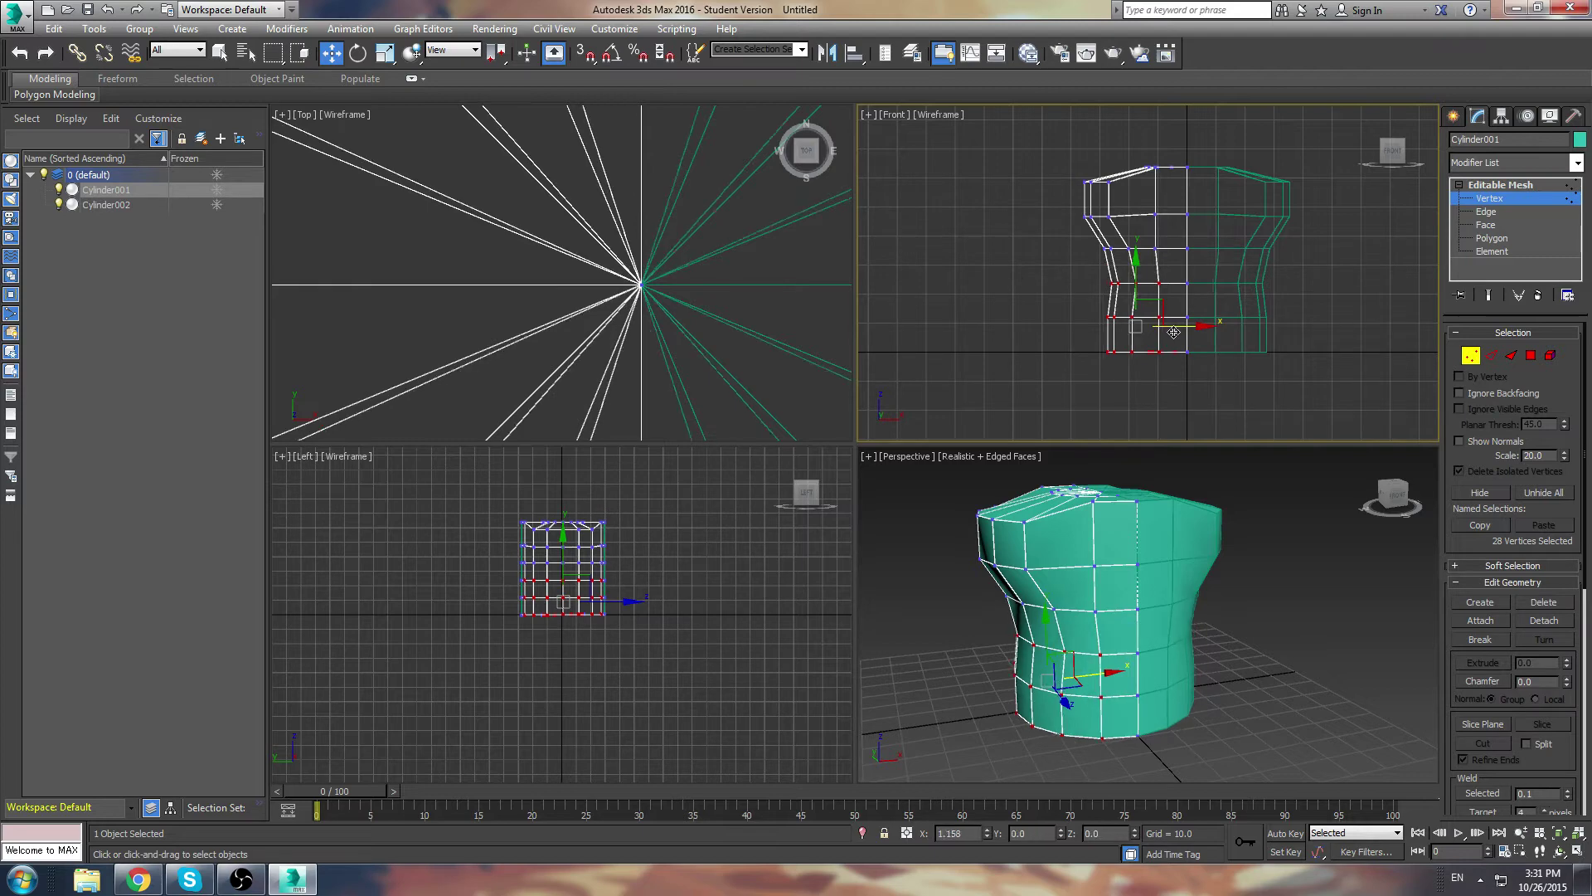
pyautogui.press('r')
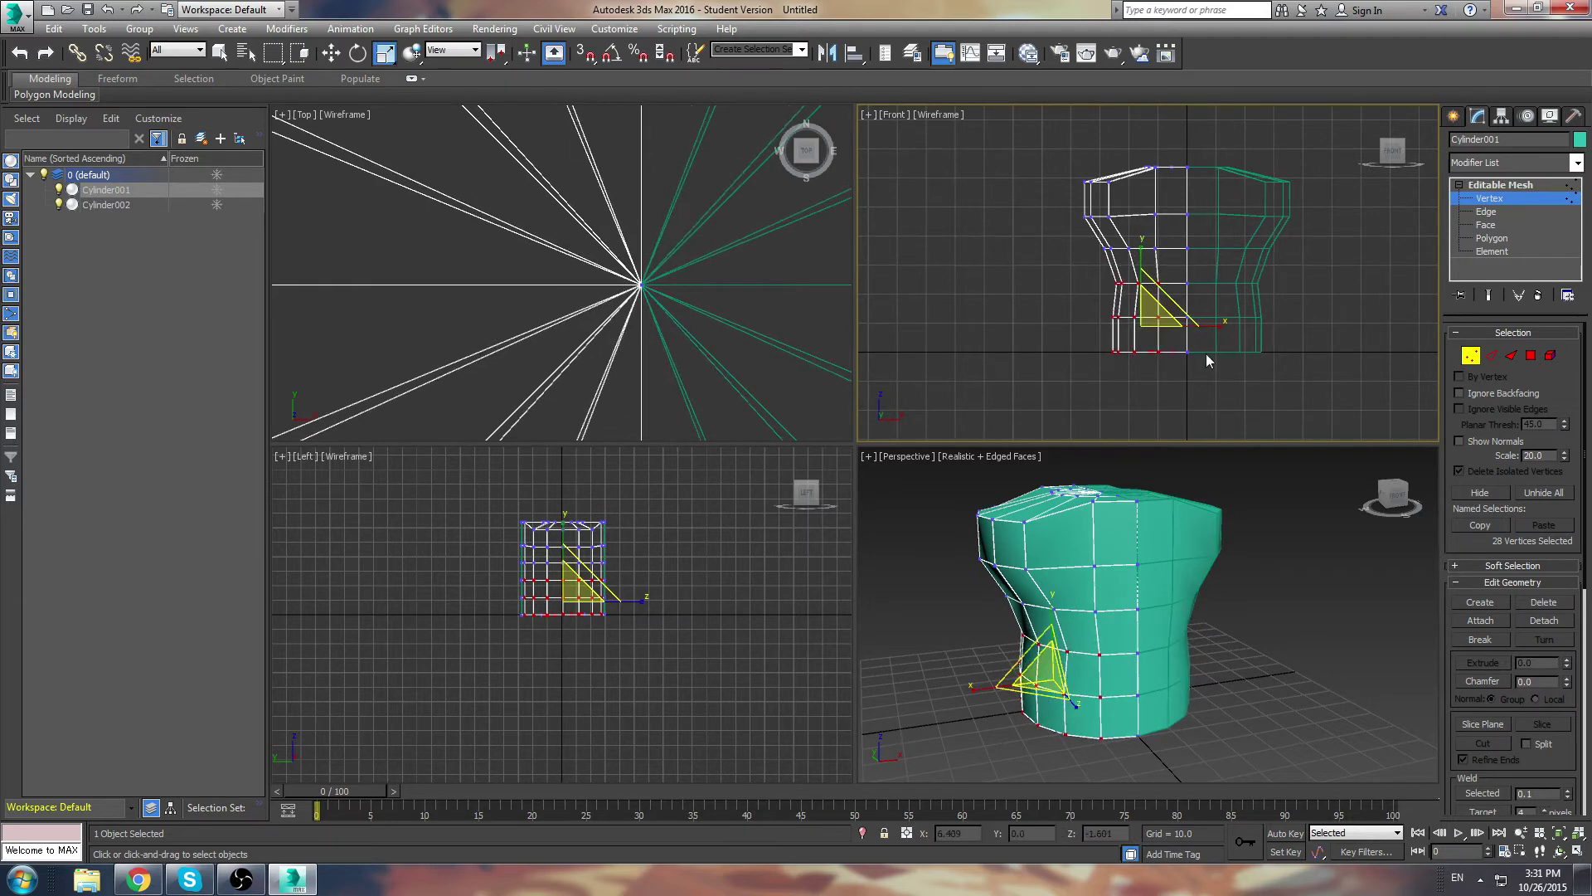
pyautogui.press('w')
pyautogui.moveTo(1189, 332); pyautogui.dragTo(1196, 333)
pyautogui.click(1271, 663)
pyautogui.moveTo(1271, 663)
pyautogui.keyDown('alt'); pyautogui.mouseDown(button='middle')
pyautogui.moveTo(1285, 680)
pyautogui.moveTo(1269, 678)
pyautogui.mouseUp(button='middle'); pyautogui.keyUp('alt')
pyautogui.click(1456, 116)
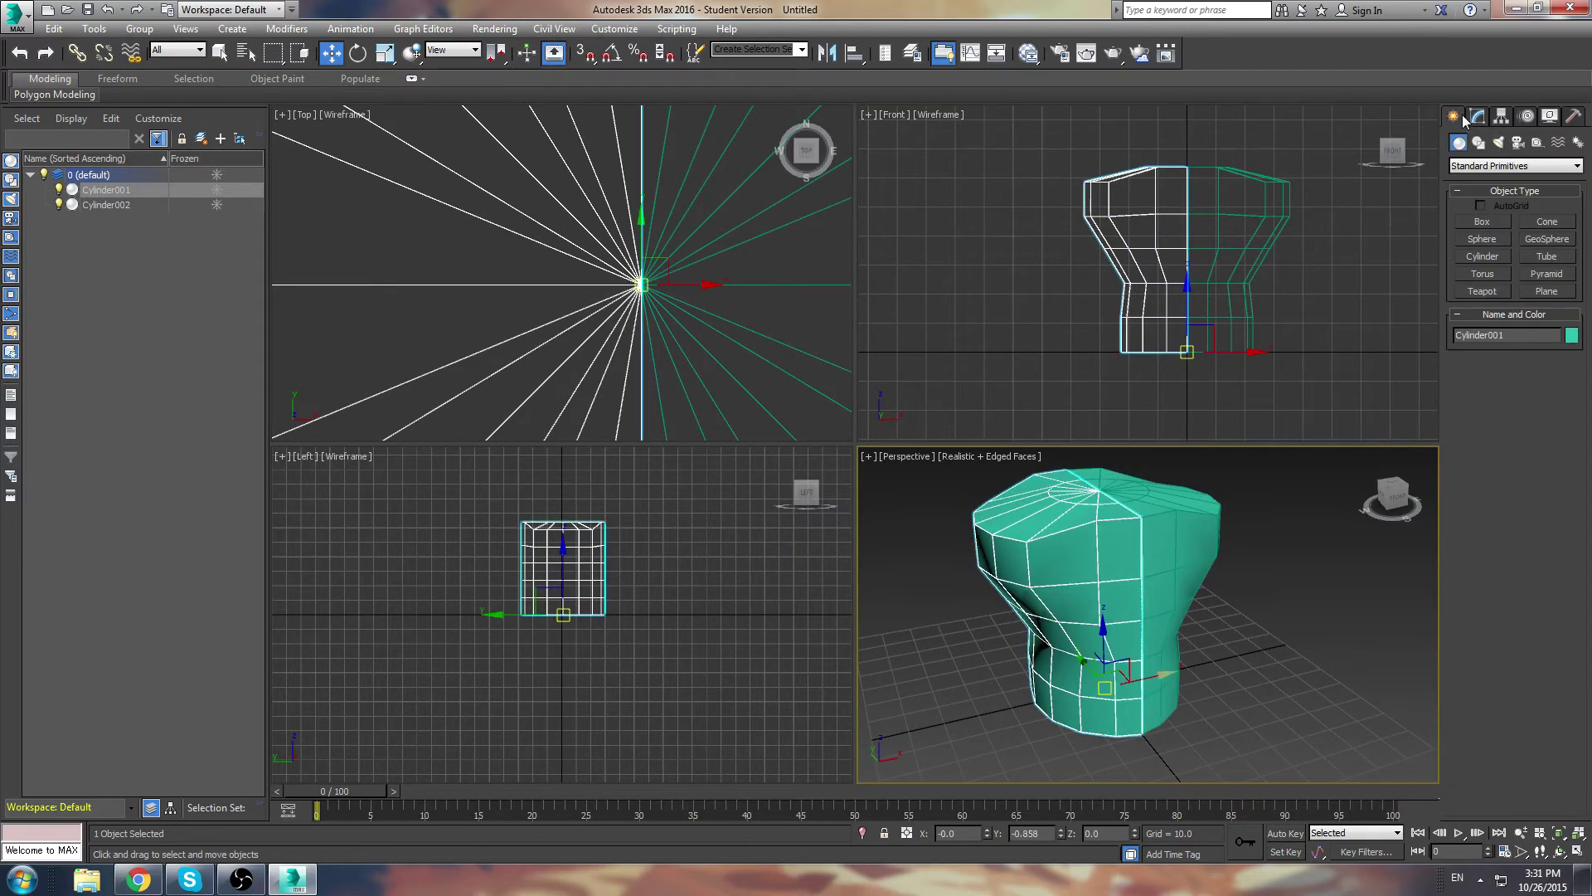
# Select the mirrored half, Cylinder002, and apply Make Unique to its Editable Mesh.
pyautogui.click(1180, 520)
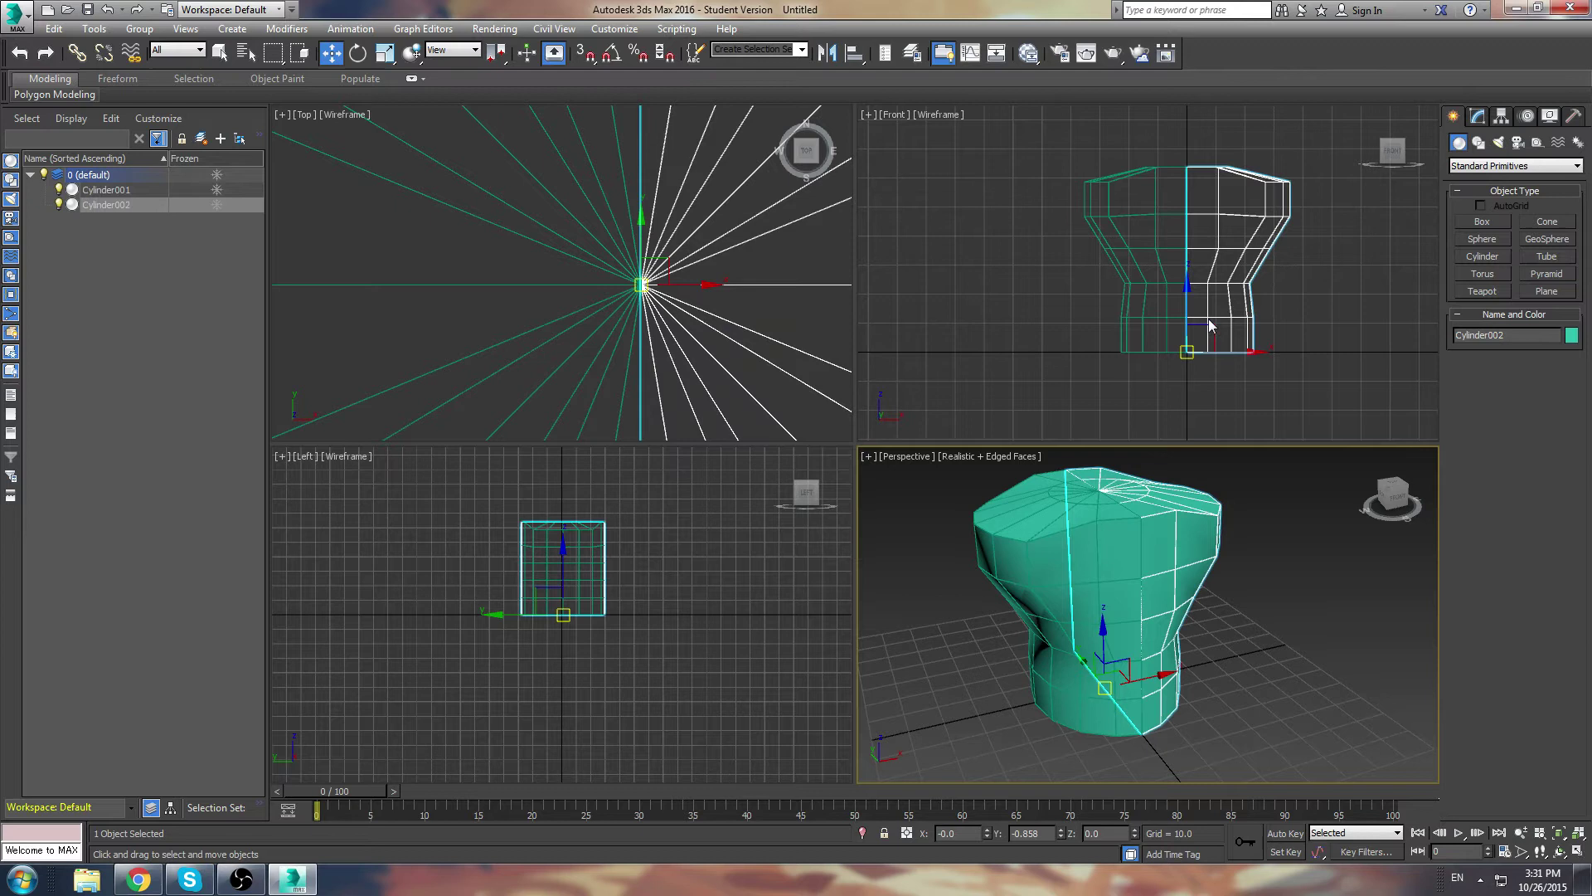
pyautogui.click(1478, 116)
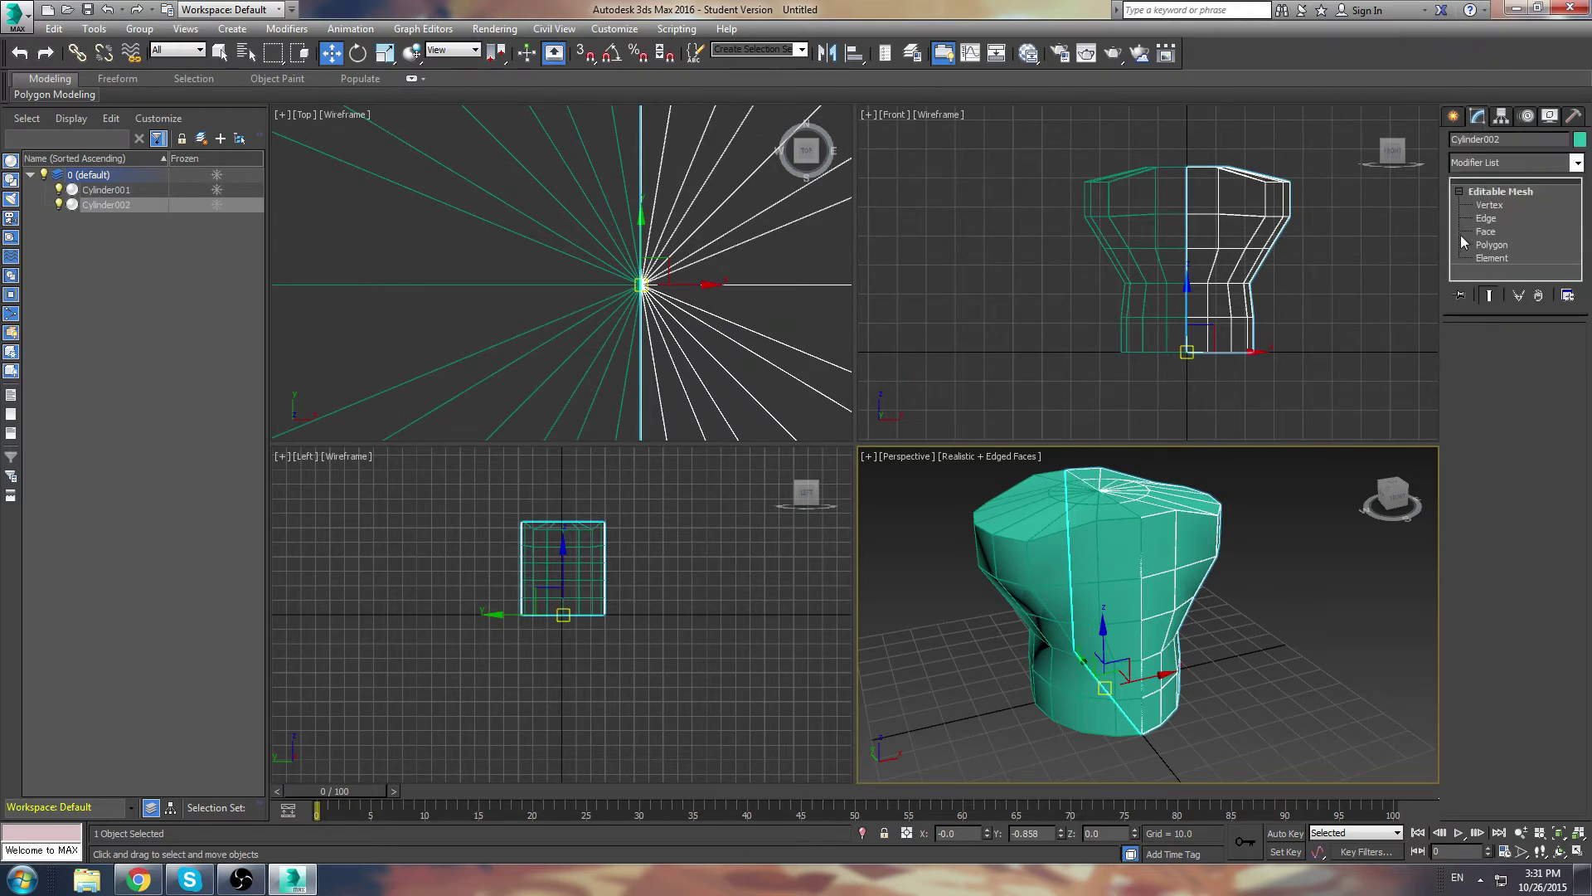
pyautogui.rightClick(1484, 190)
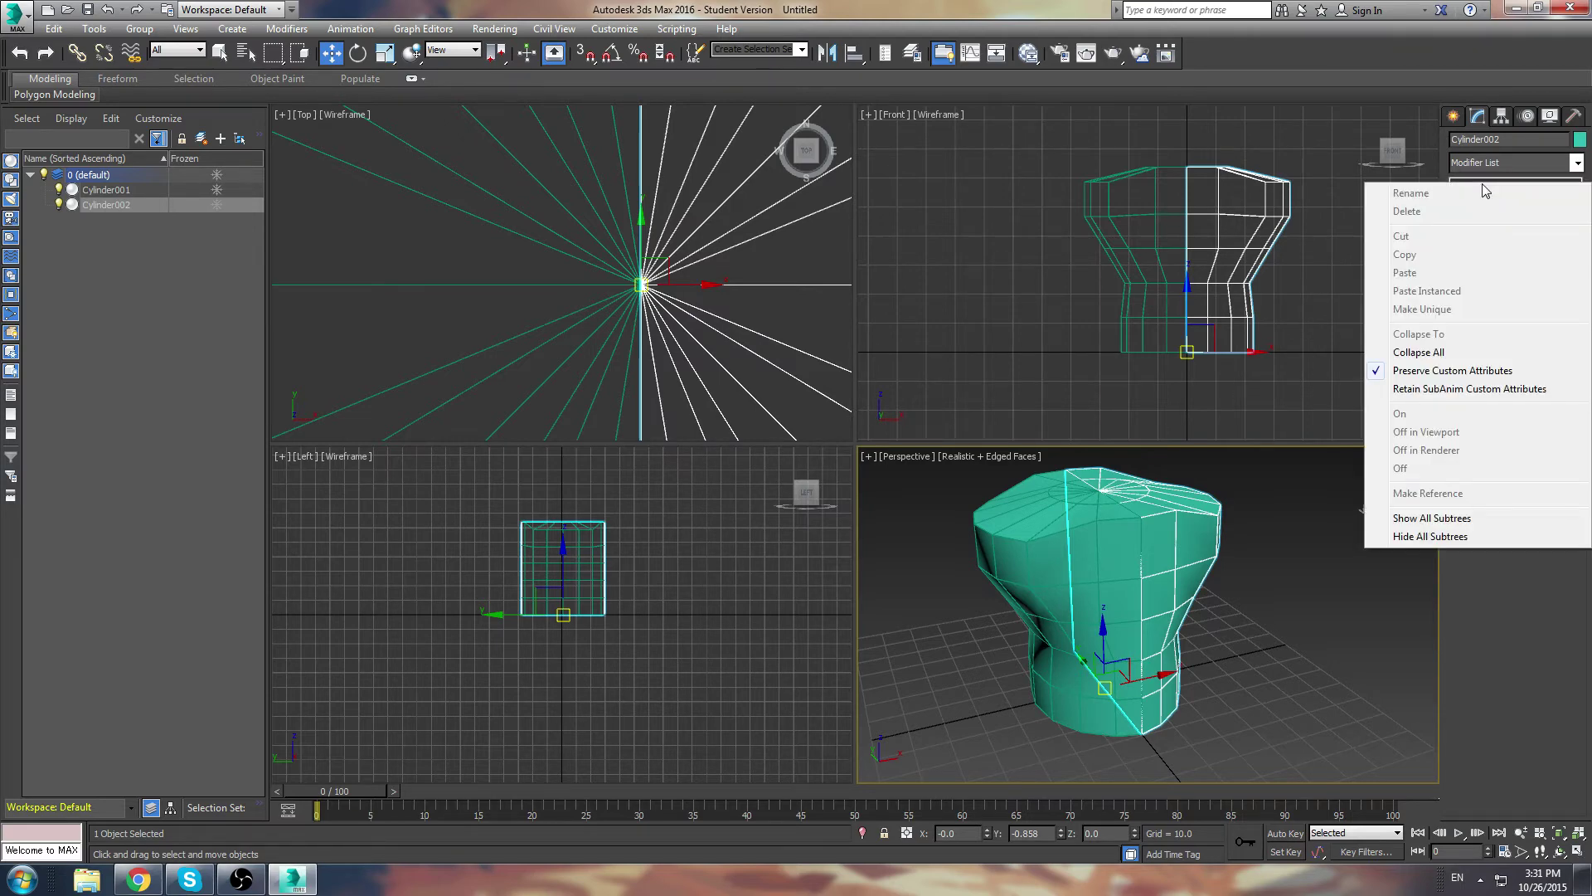
pyautogui.click(1483, 182)
pyautogui.rightClick(1511, 189)
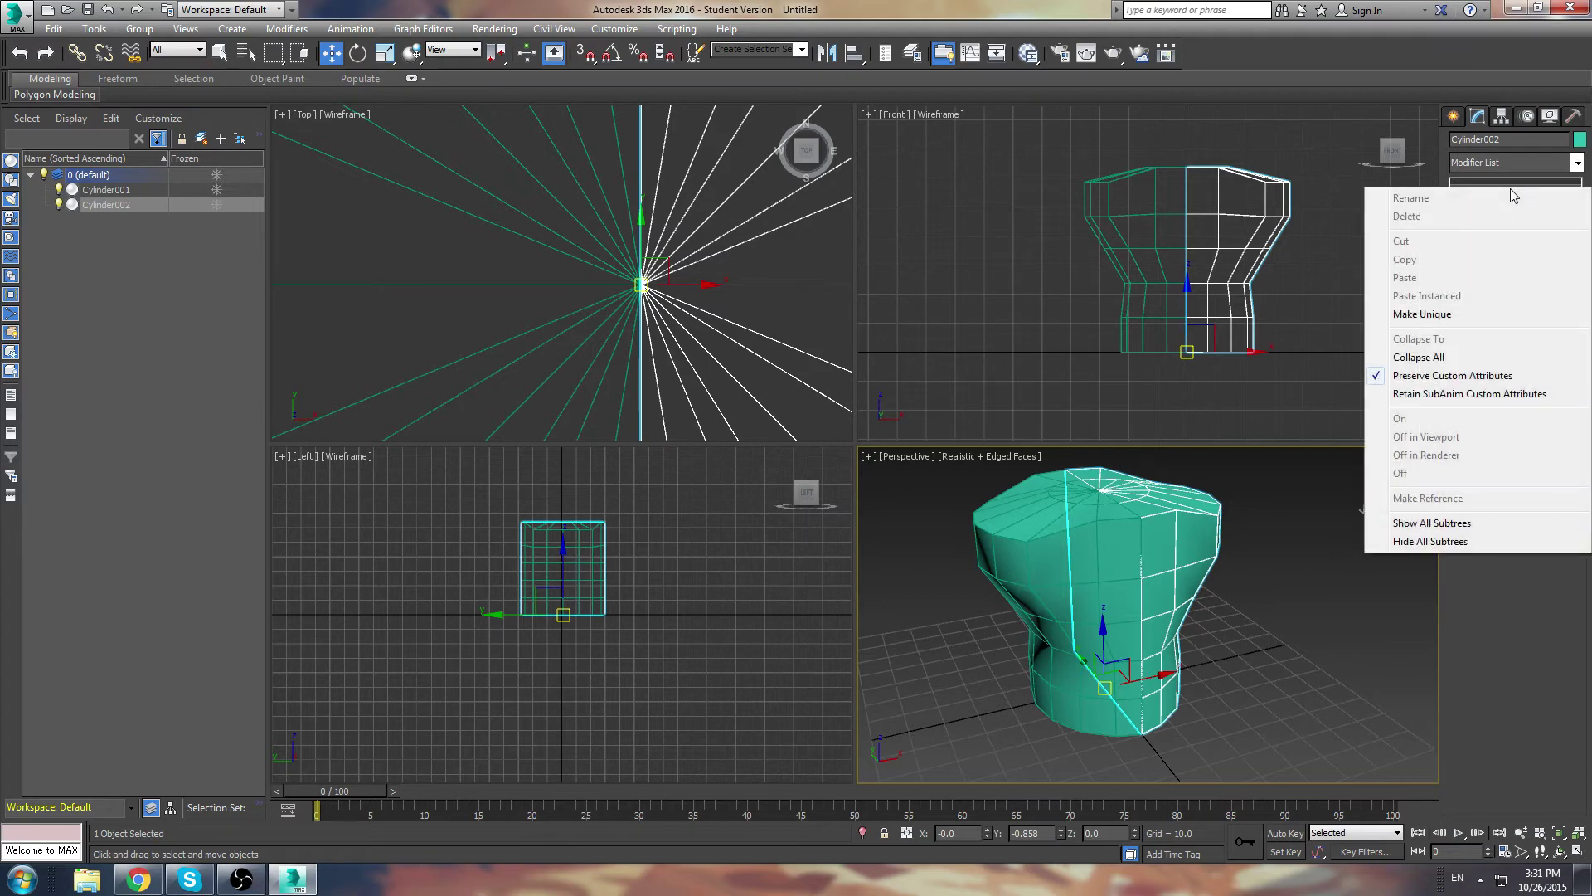
pyautogui.click(1428, 314)
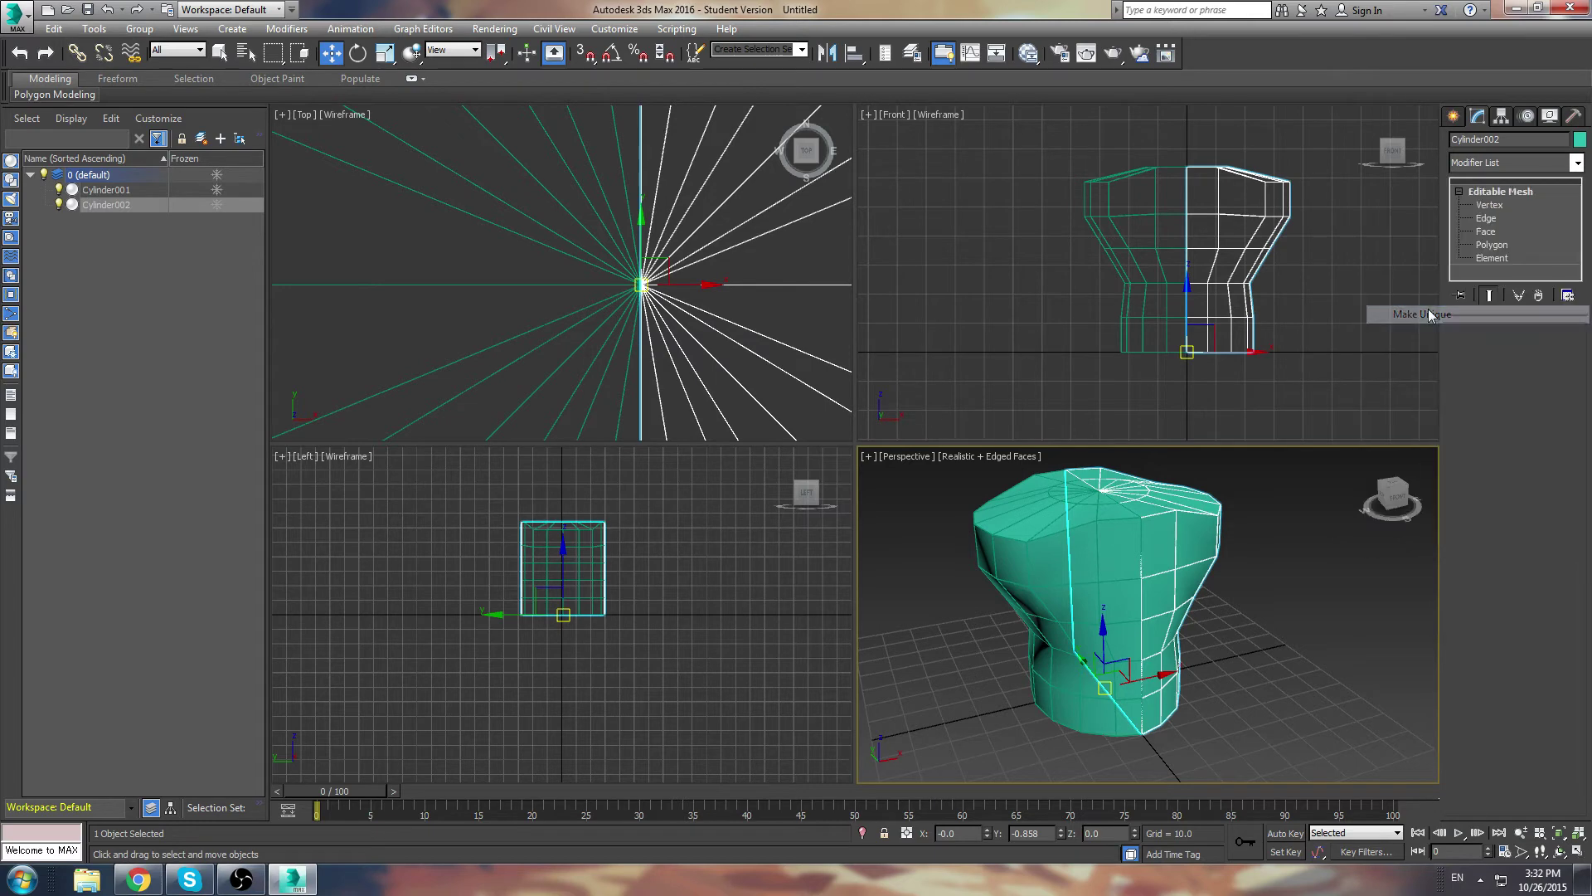
pyautogui.rightClick(1515, 192)
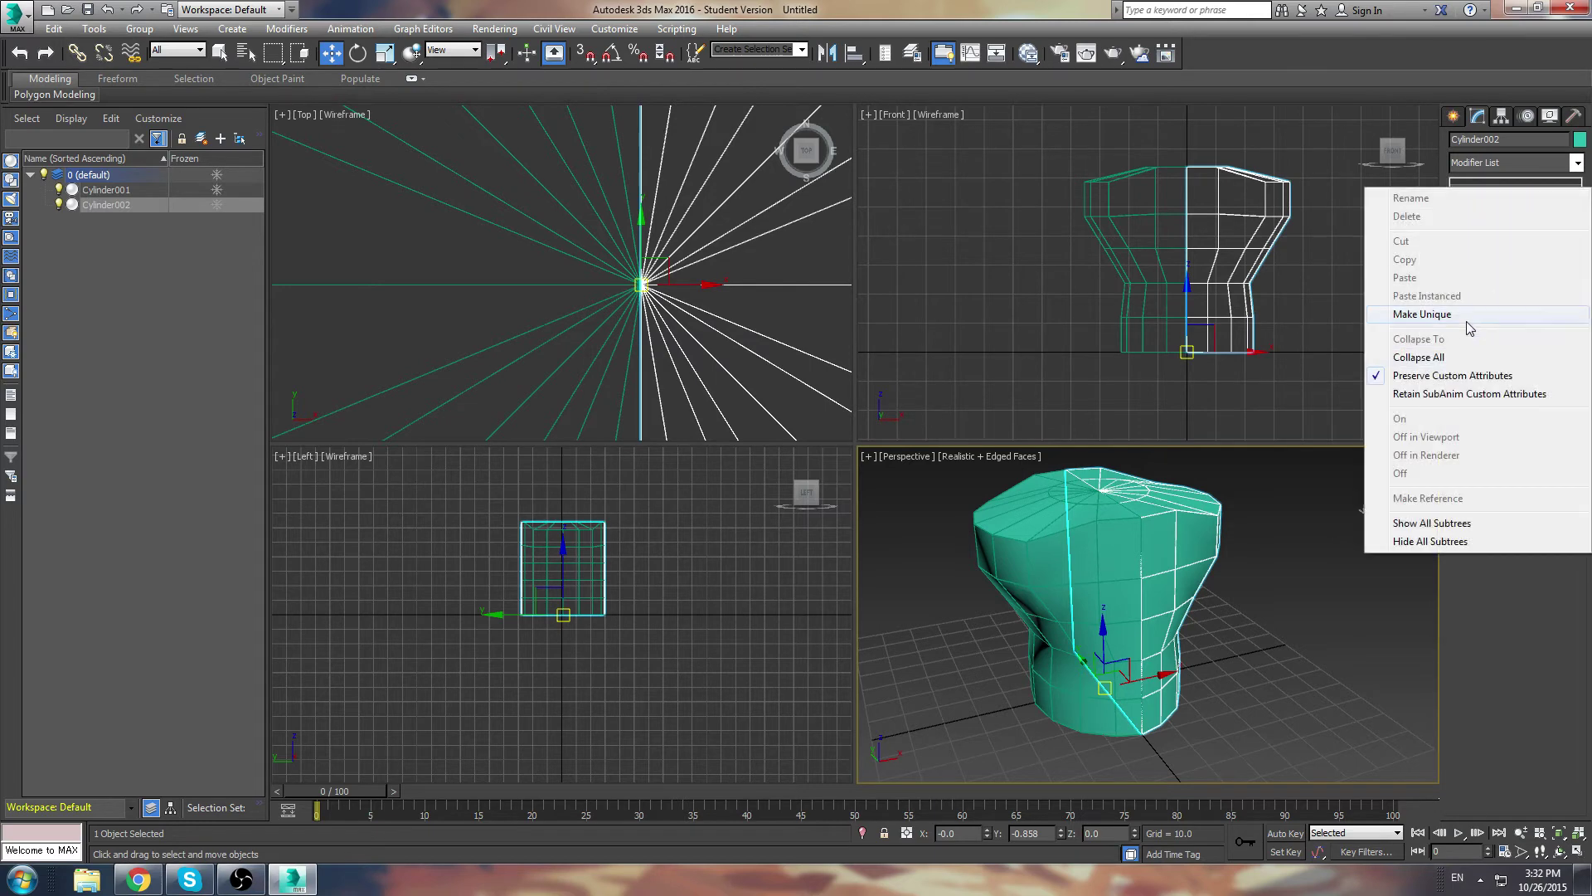
pyautogui.click(1426, 314)
# Apply Make Unique to Cylinder002 again and collapse its whole modifier stack.
pyautogui.click(1238, 248)
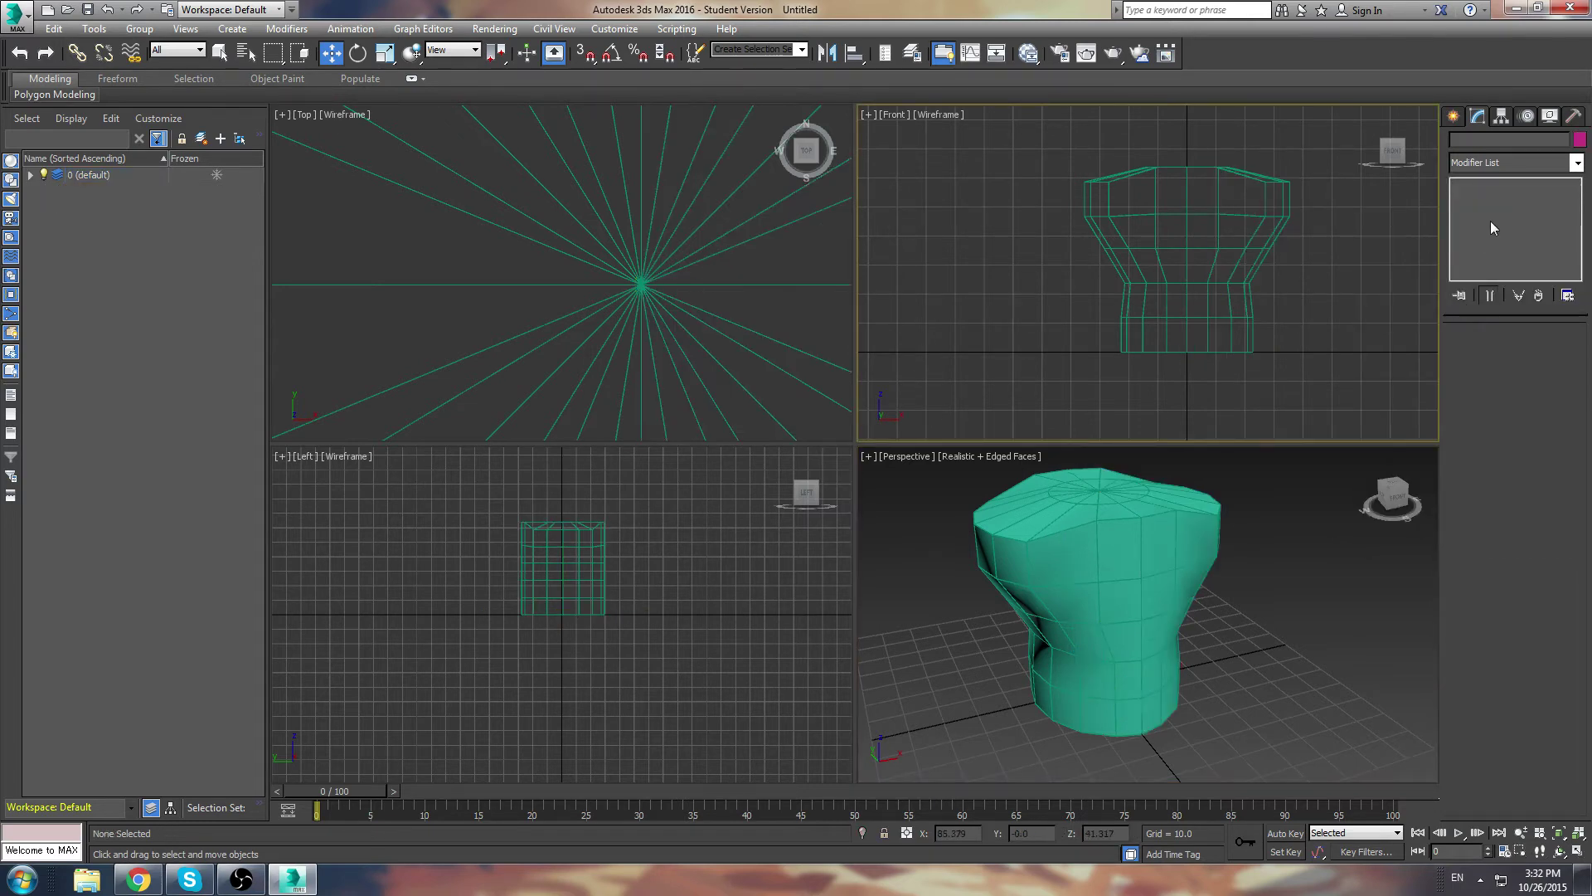
pyautogui.rightClick(1501, 191)
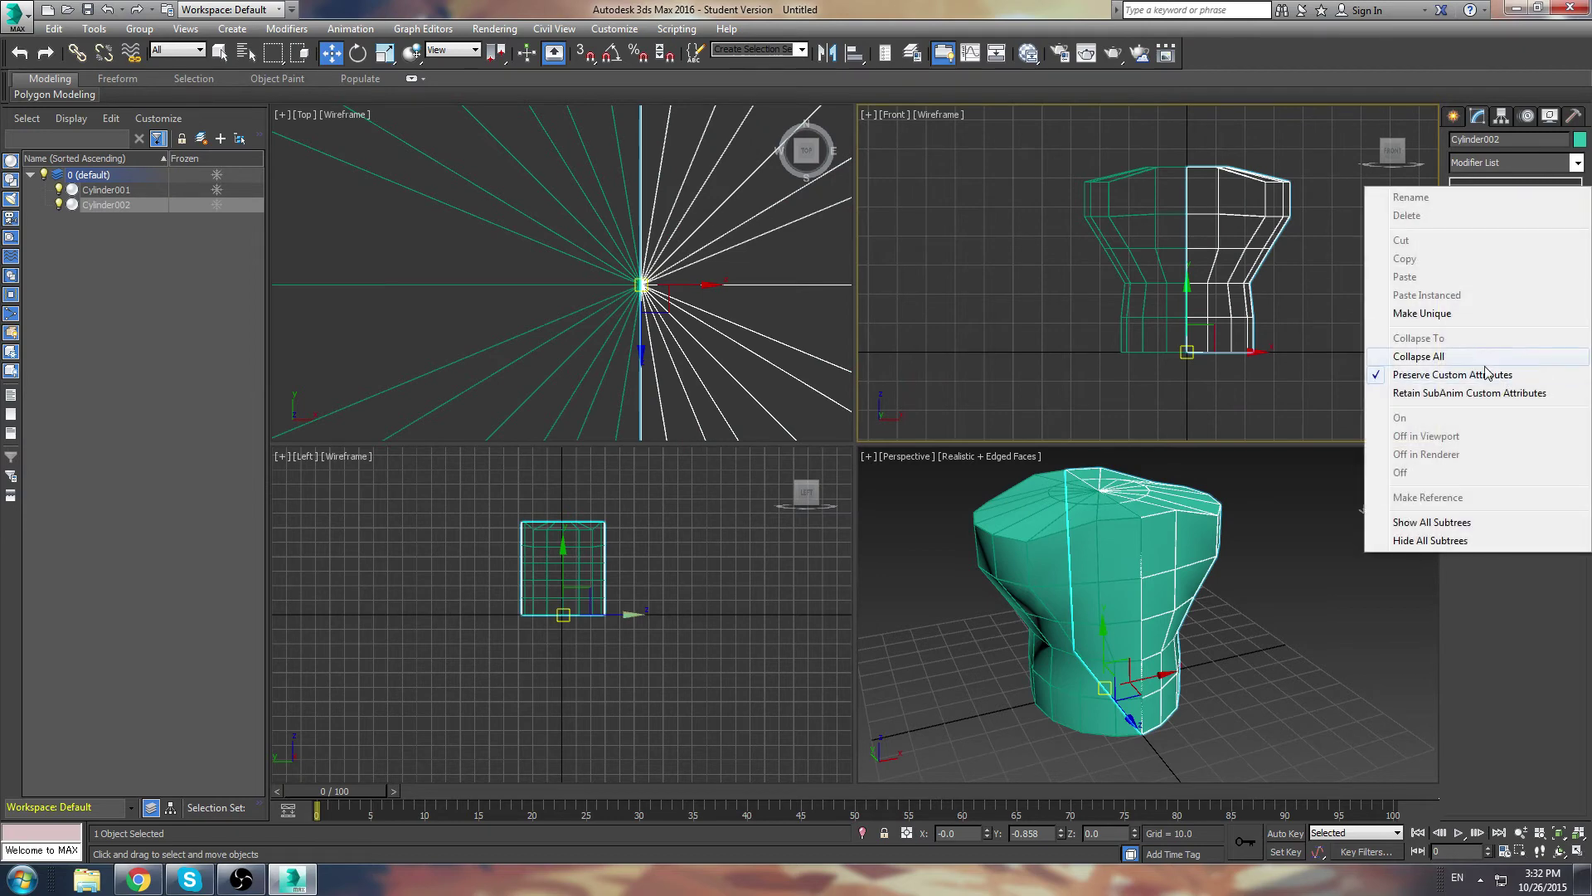
pyautogui.click(1456, 314)
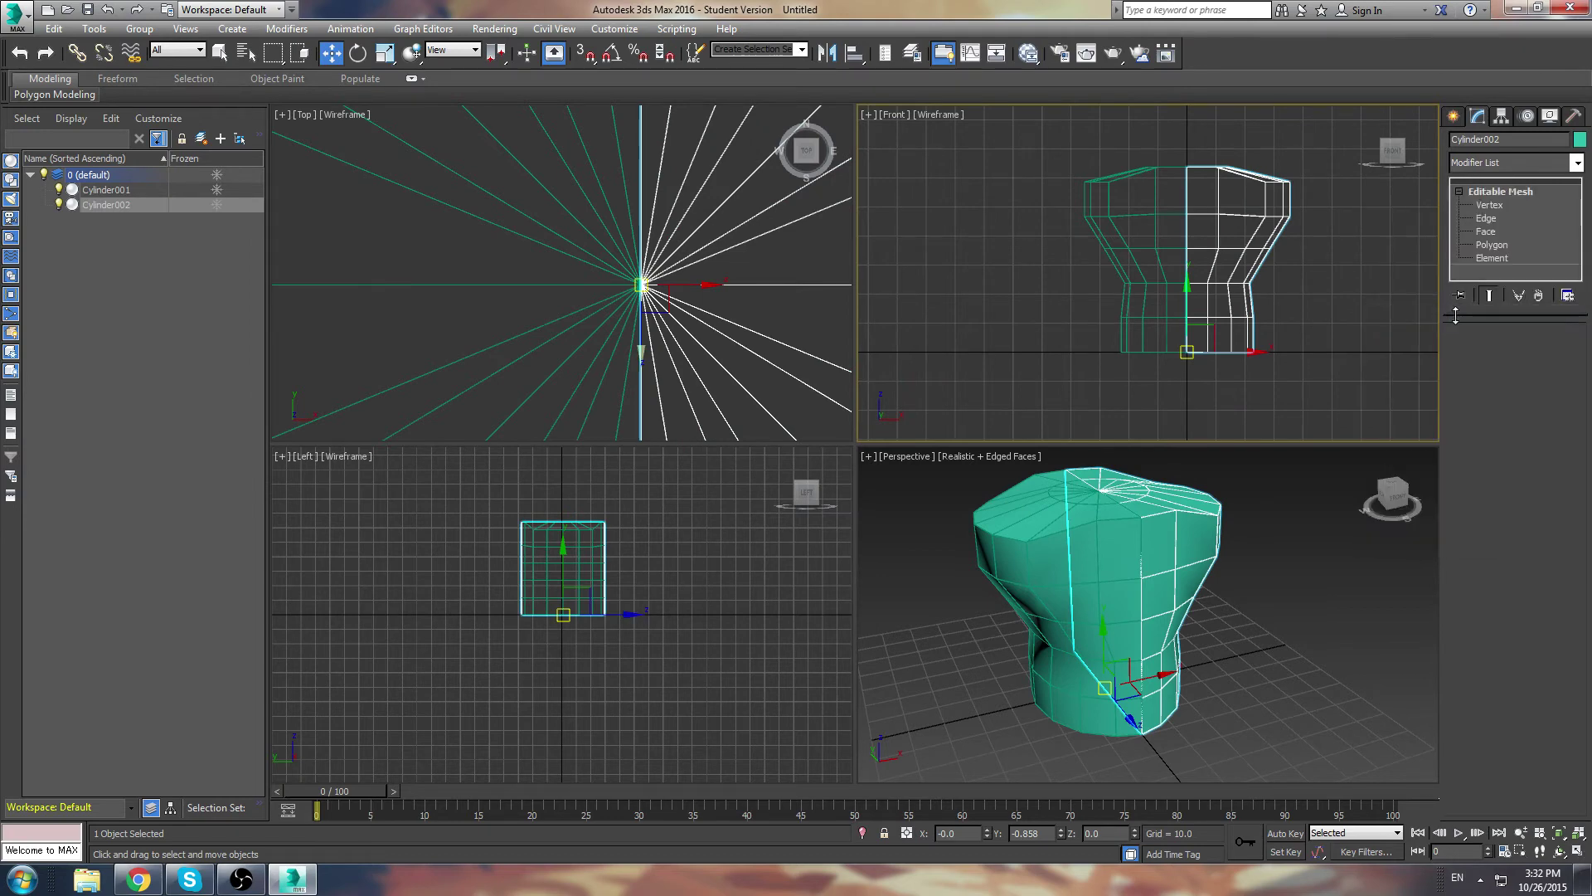
pyautogui.rightClick(1499, 195)
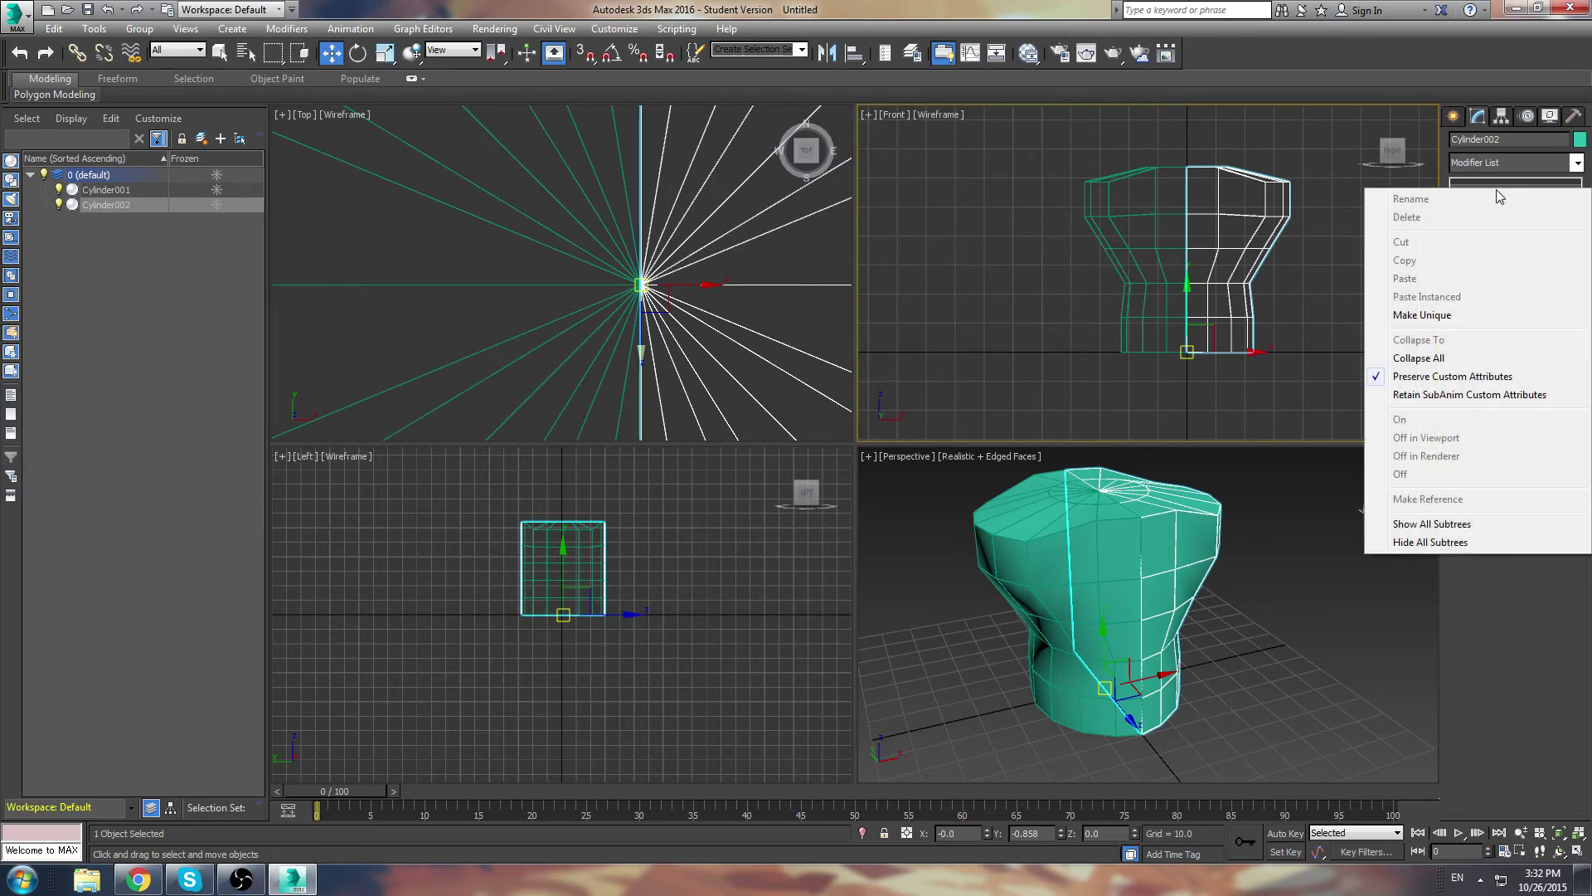
pyautogui.click(1420, 358)
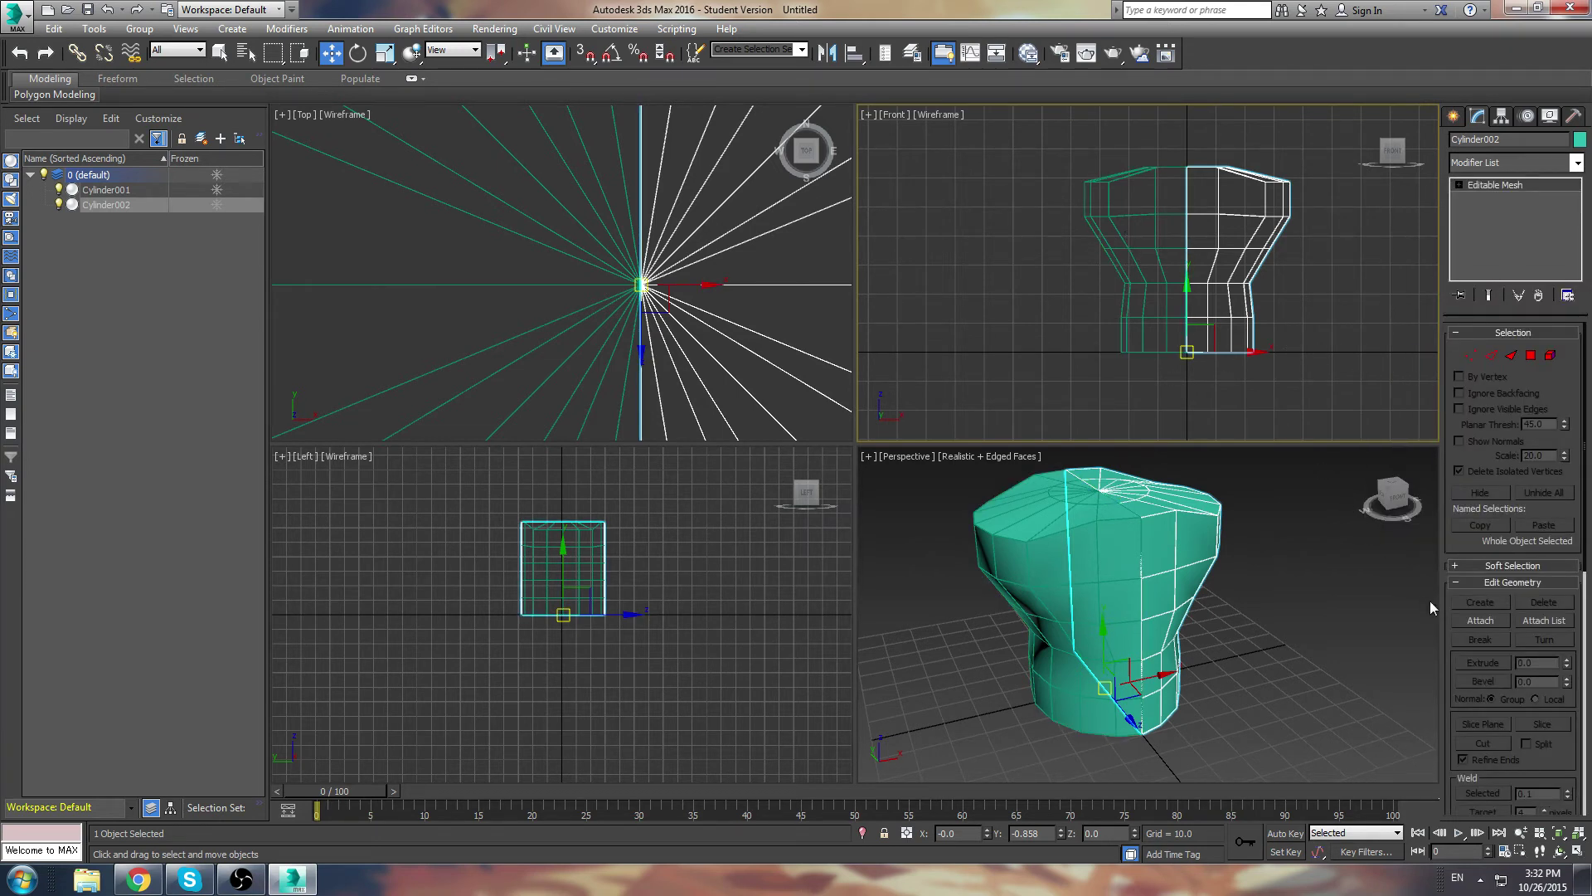
# Attach the original half to Cylinder002 and show the merged mesh's sub-object levels.
pyautogui.click(1480, 621)
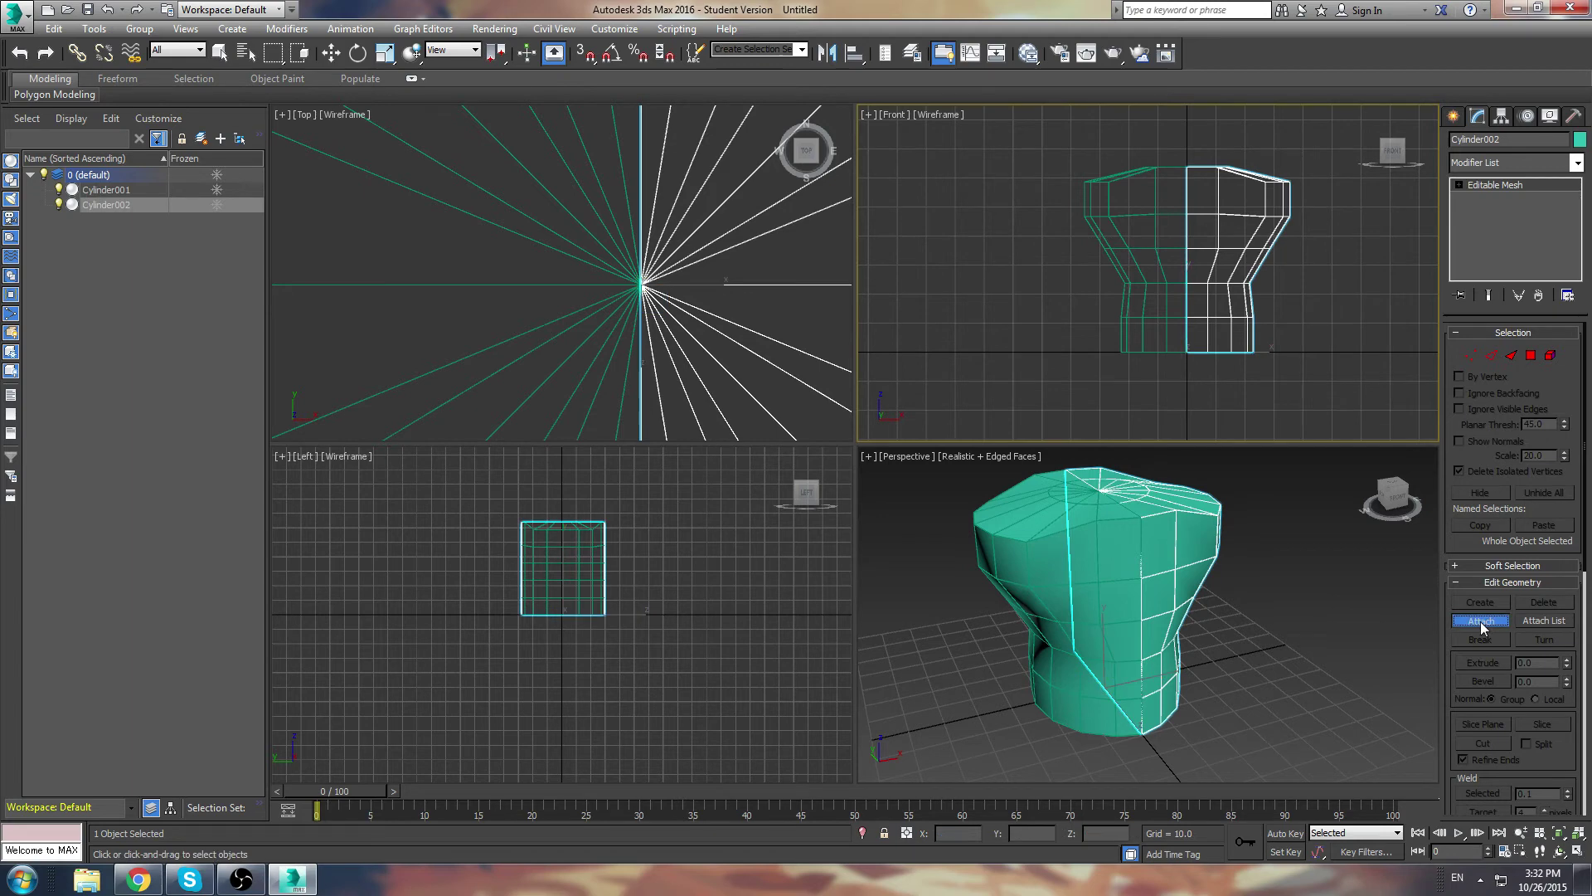
pyautogui.click(1152, 217)
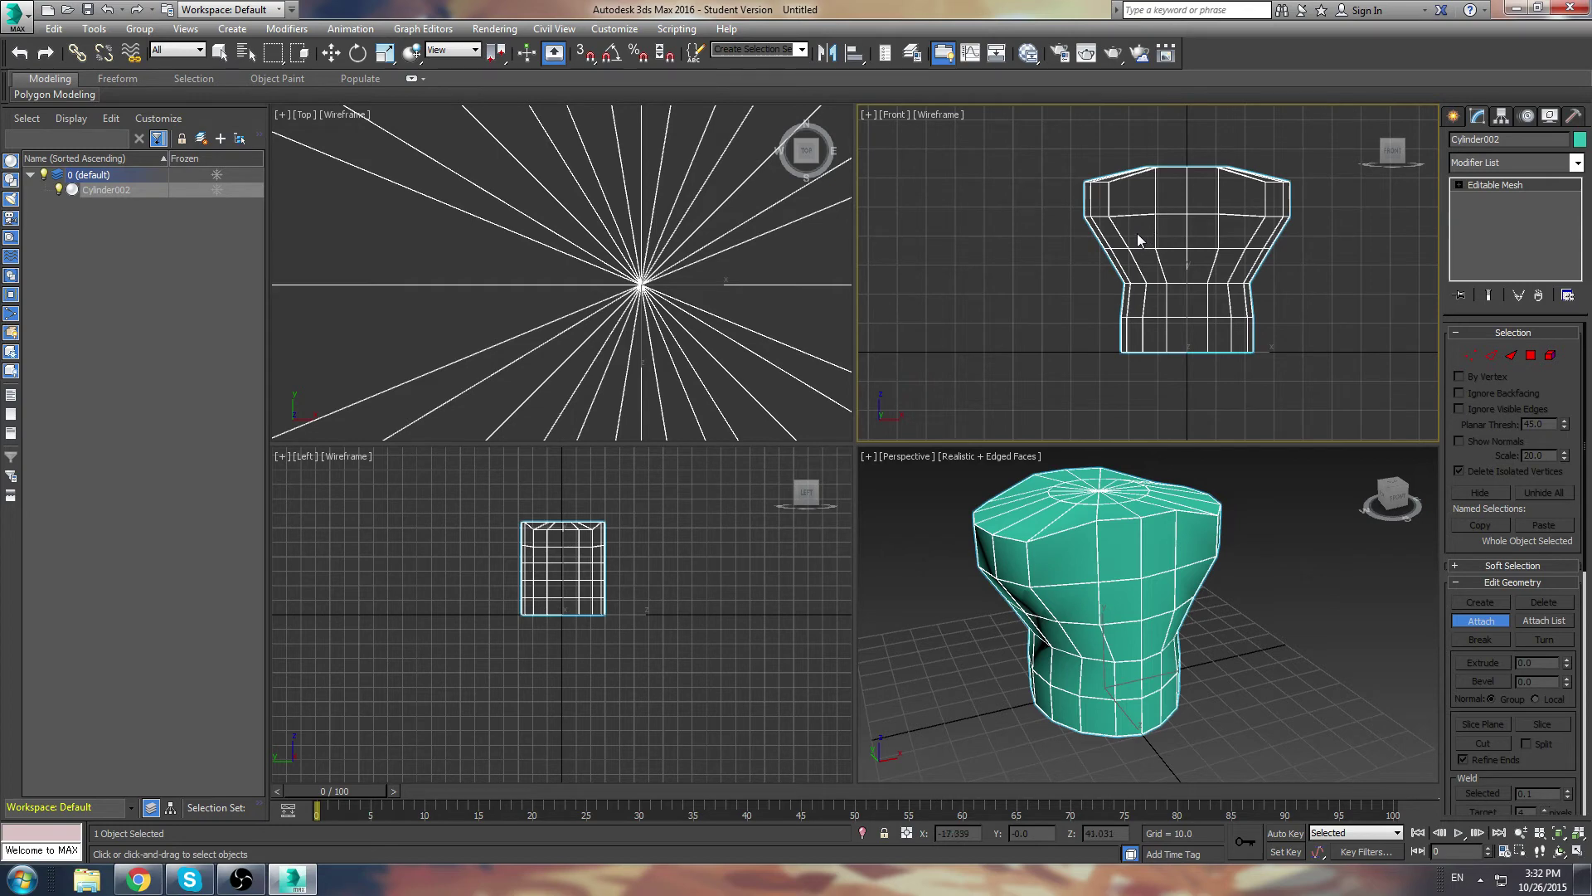
pyautogui.click(1458, 185)
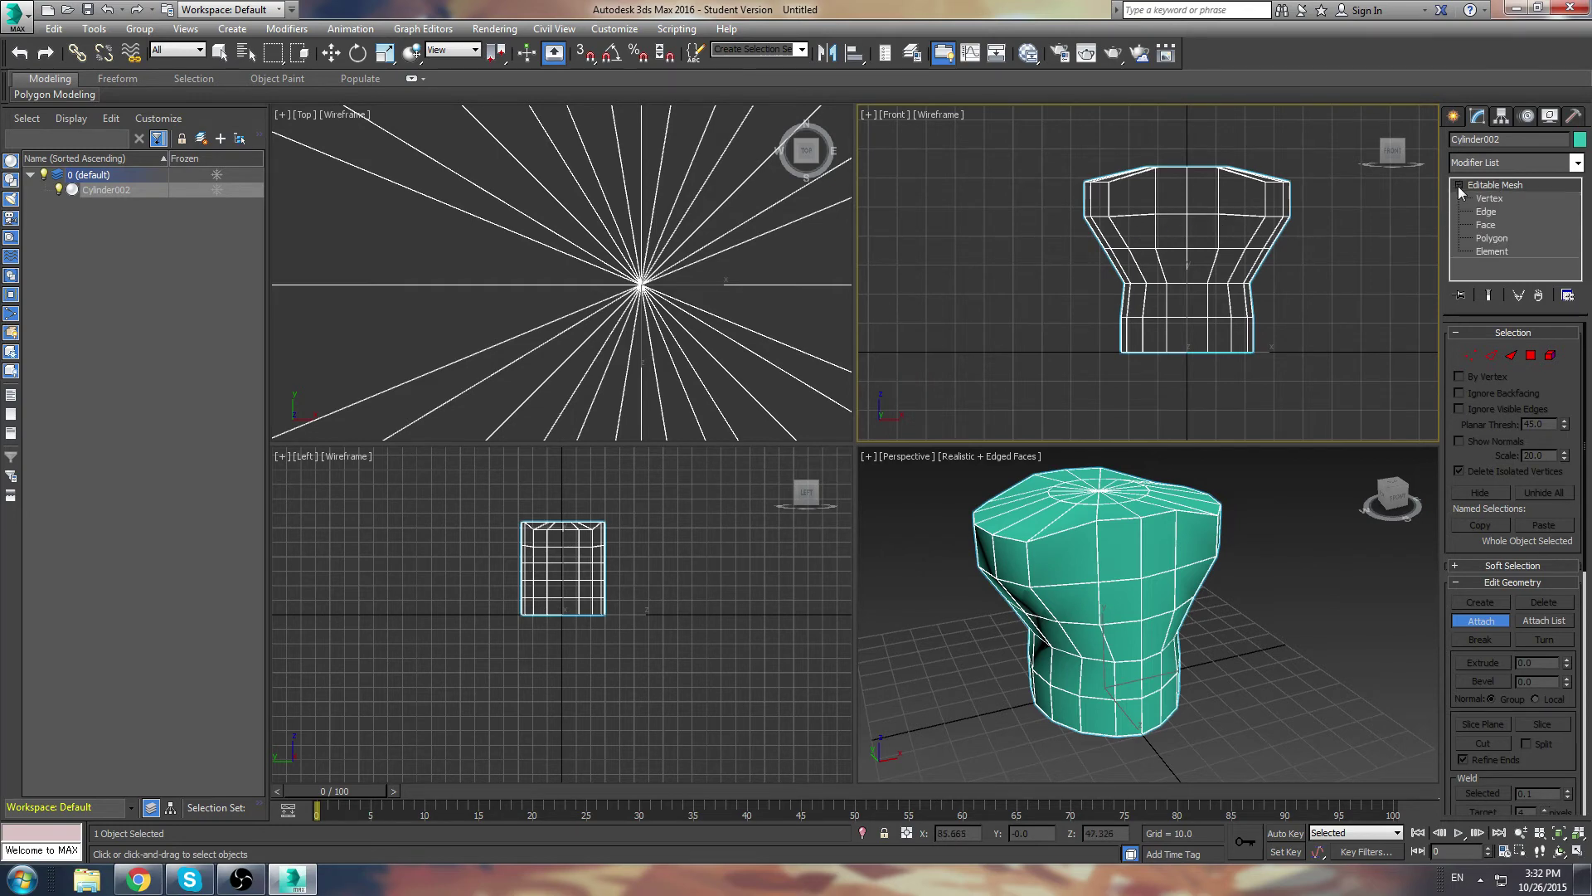
# Try moving a polygon on the upper front of the attached mesh and undo it.
pyautogui.click(1492, 238)
pyautogui.press('w')
pyautogui.click(1175, 568)
pyautogui.moveTo(1175, 568)
pyautogui.mouseDown()
pyautogui.moveTo(1227, 538)
pyautogui.moveTo(1179, 562)
pyautogui.mouseUp()
pyautogui.hotkey('ctrl', 'z')
pyautogui.moveTo(1265, 642); pyautogui.dragTo(1260, 688, button='middle')
pyautogui.click(1261, 690)
# Select all vertices along the centre seam in the Top view, from the back edge through the centre to the front edge.
pyautogui.scroll(10, 1161, 223)
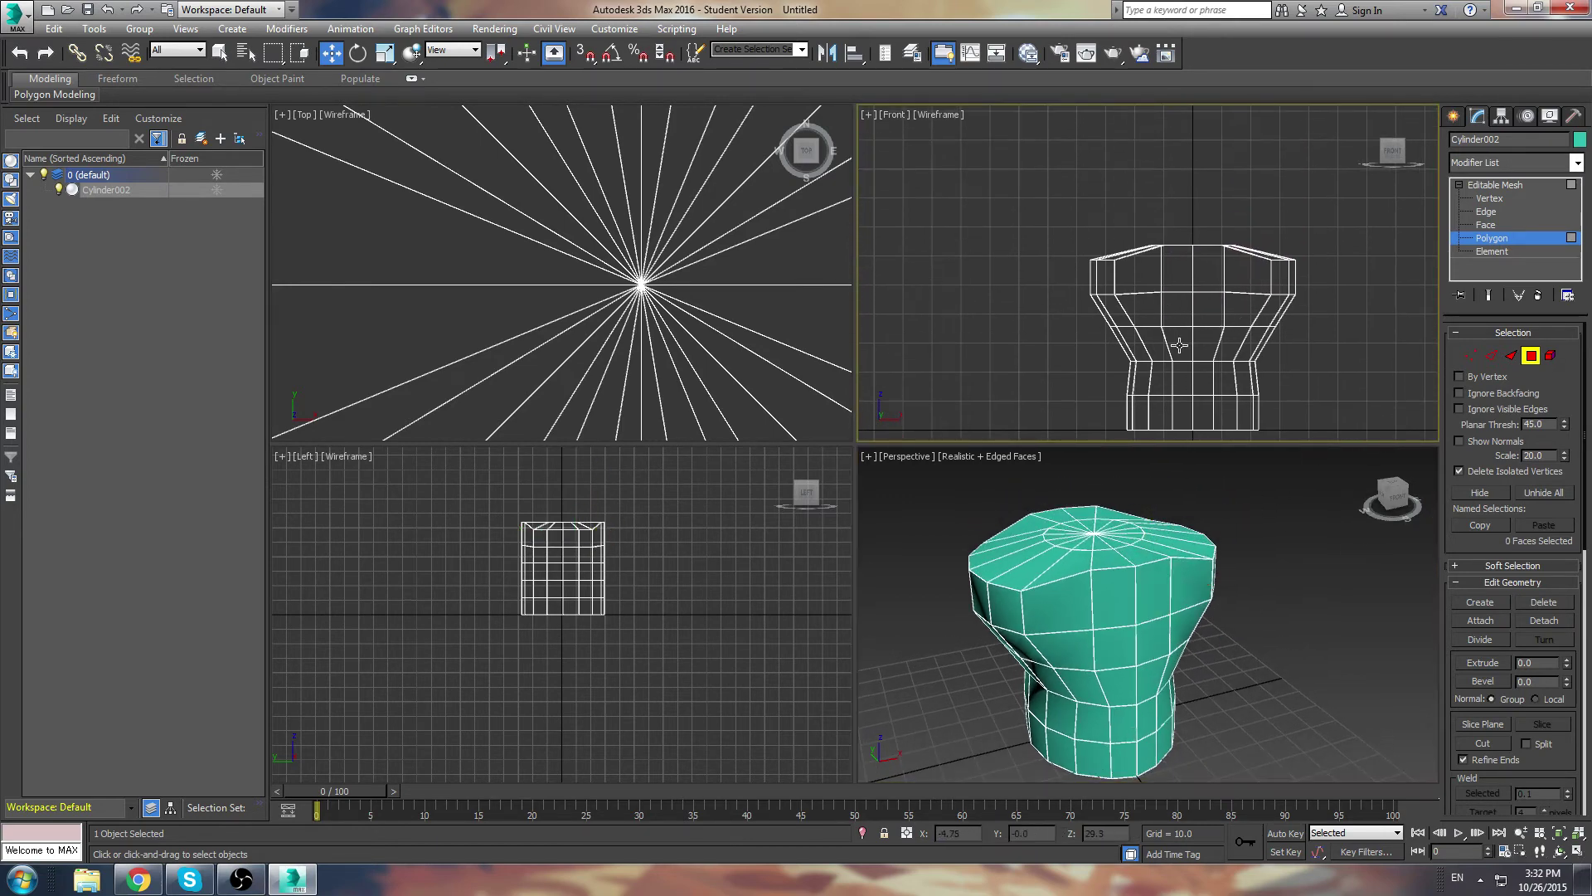
pyautogui.scroll(-8, 1193, 256)
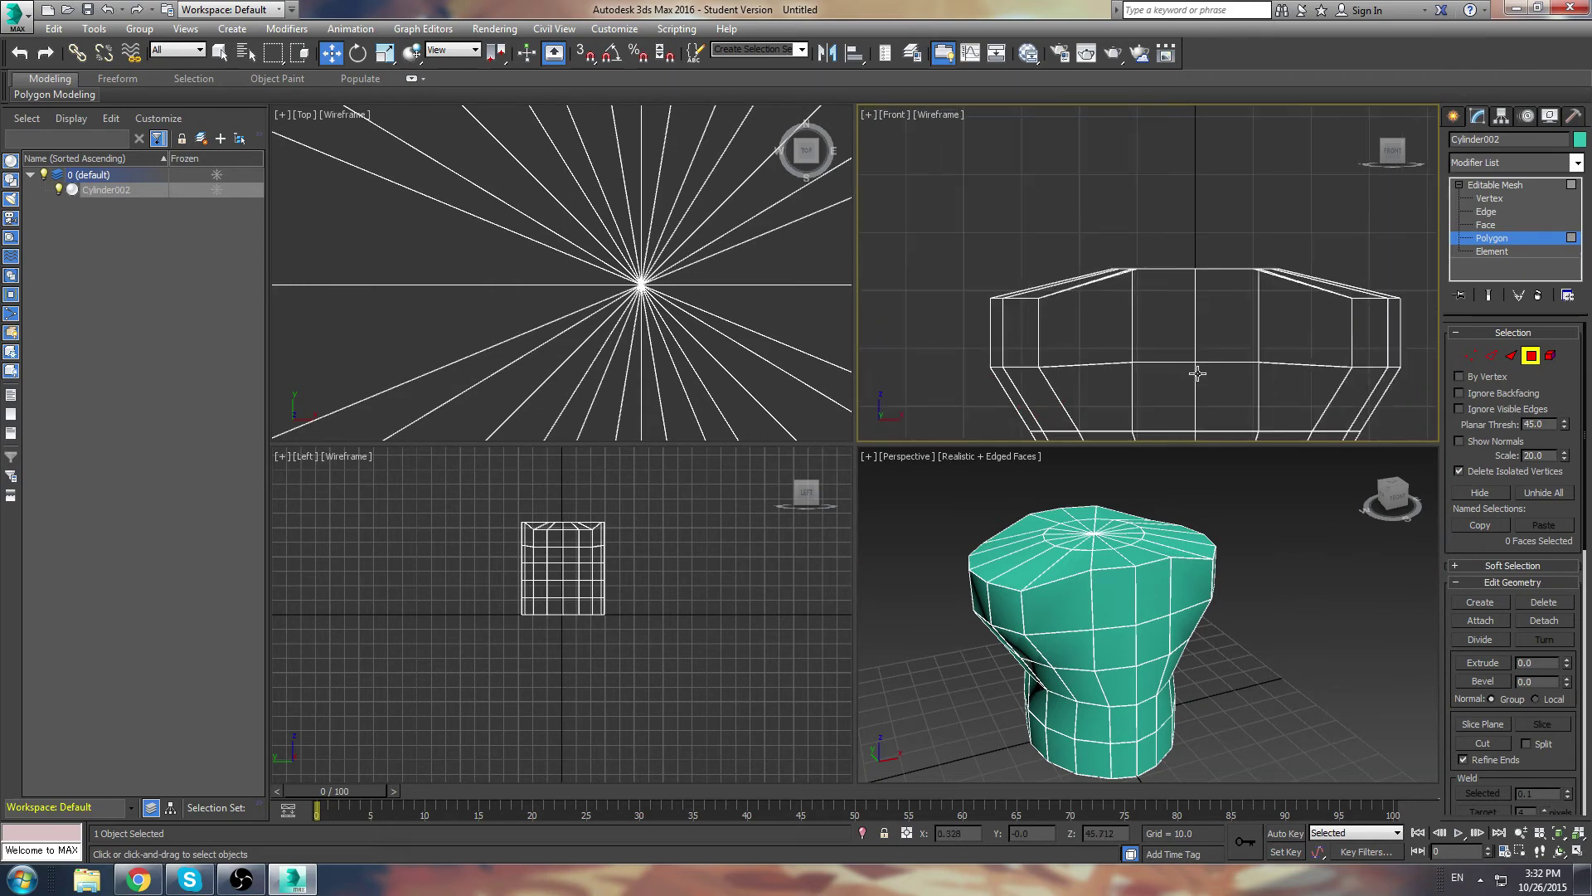
pyautogui.click(1506, 197)
pyautogui.scroll(8, 721, 307)
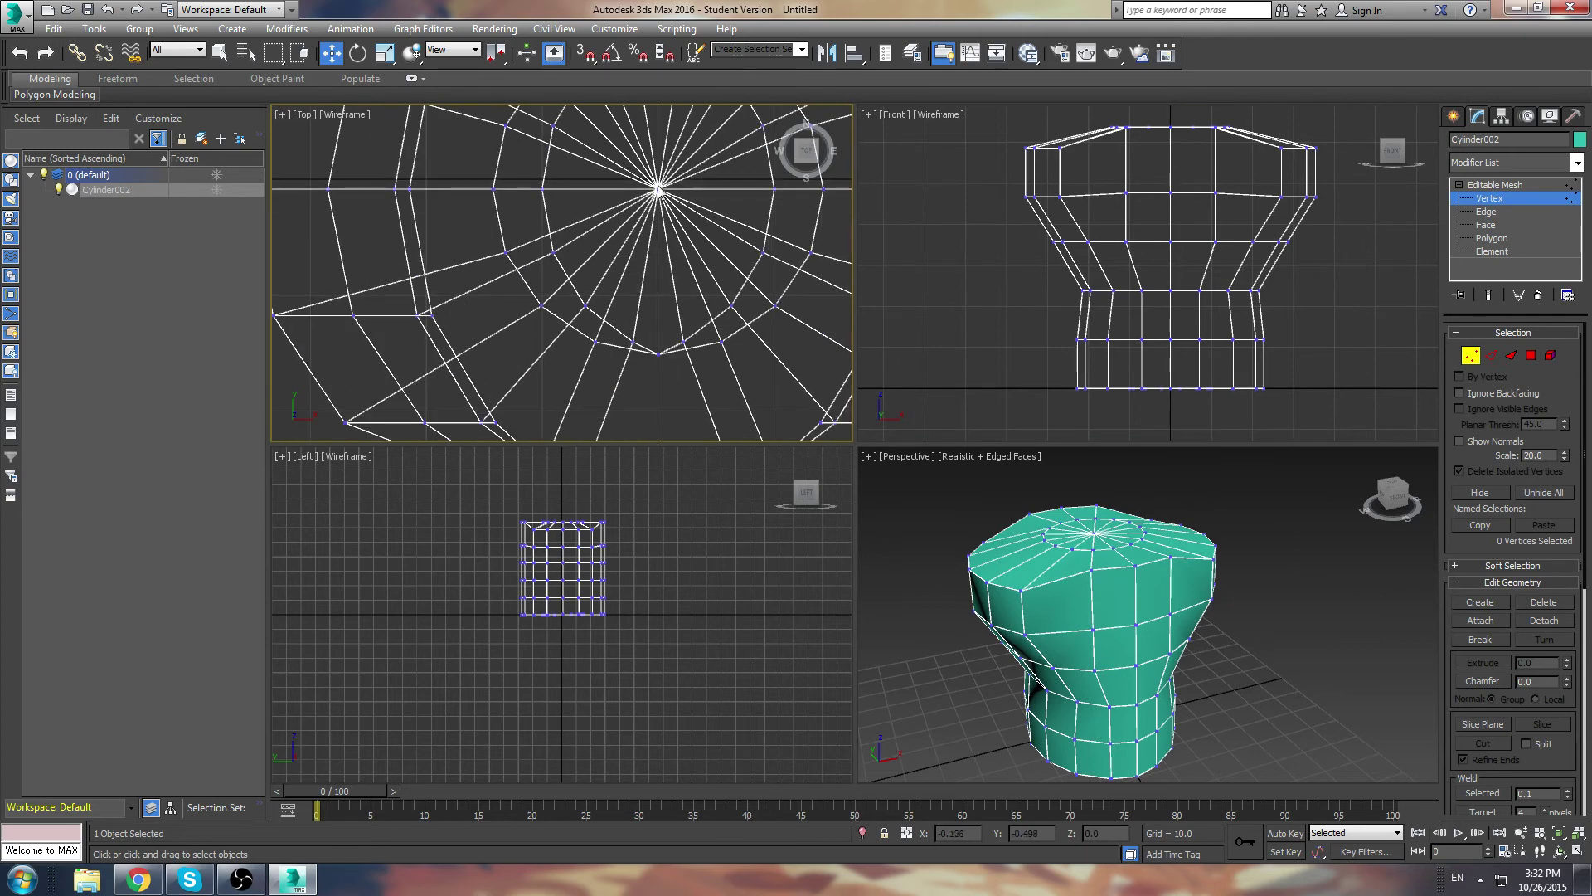
pyautogui.scroll(-5, 658, 189)
pyautogui.scroll(2, 639, 183)
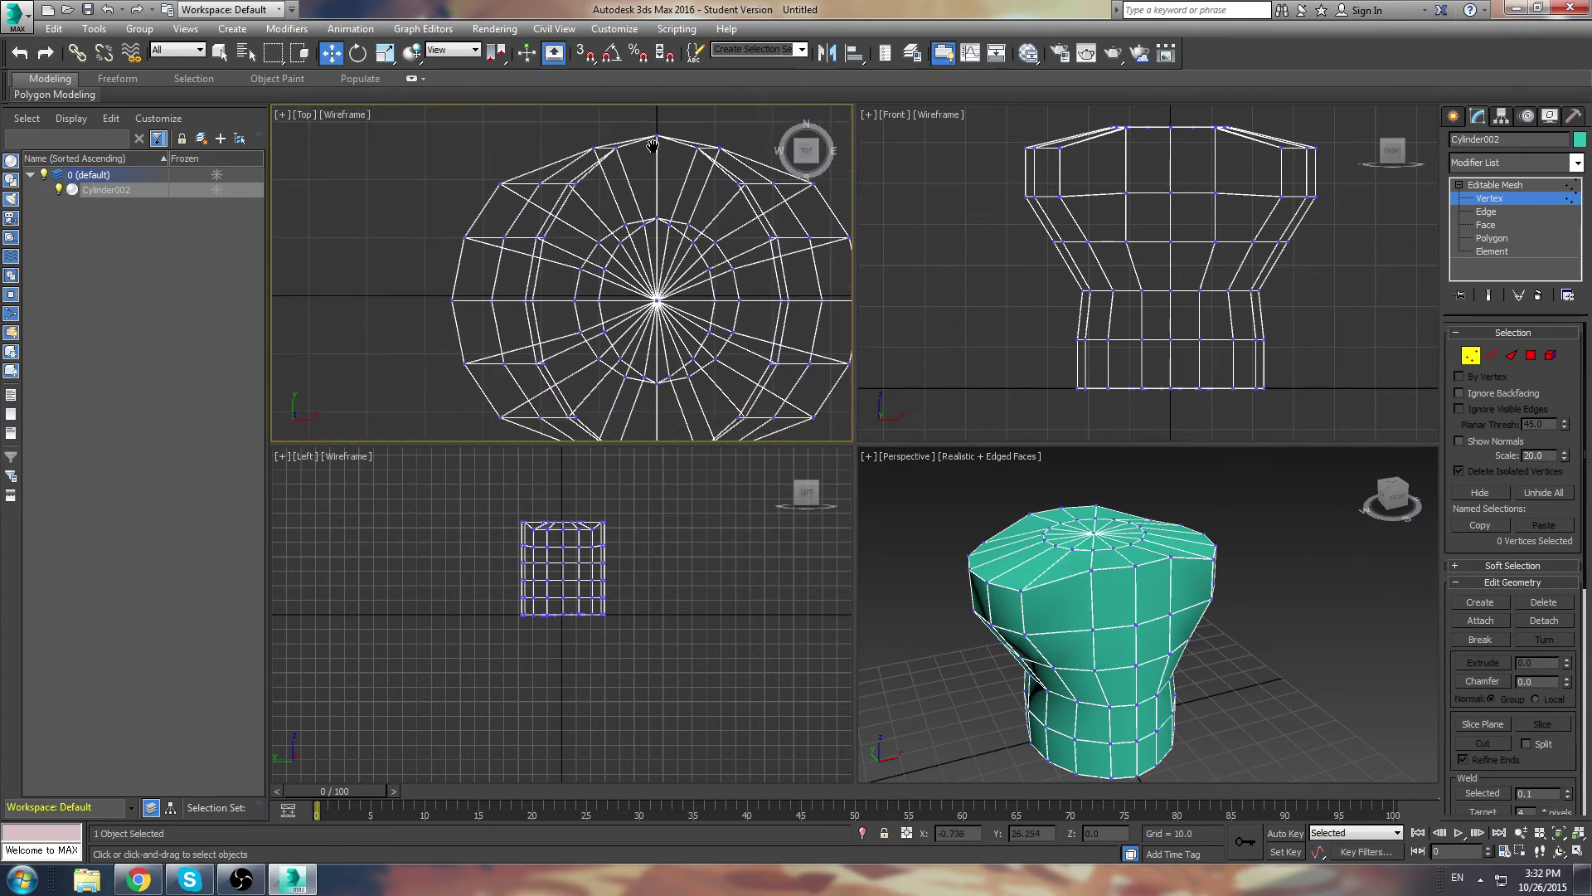
pyautogui.scroll(-5, 634, 202)
pyautogui.scroll(5, 633, 174)
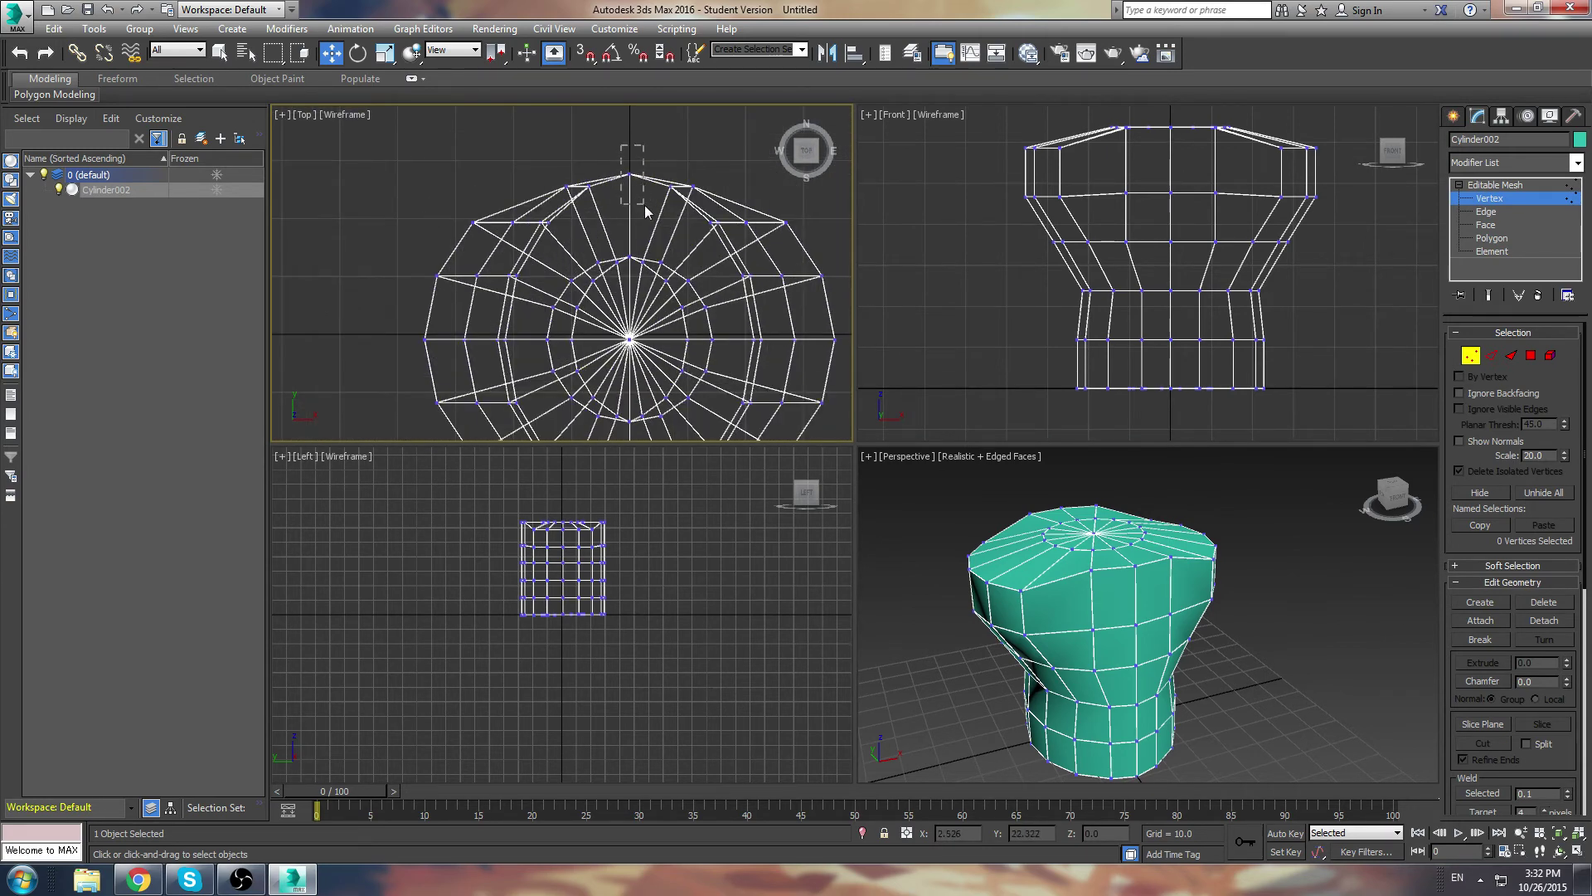
pyautogui.moveTo(645, 206); pyautogui.dragTo(644, 206)
pyautogui.moveTo(607, 266); pyautogui.dragTo(612, 232, button='middle')
pyautogui.keyDown('ctrl'); pyautogui.moveTo(627, 198); pyautogui.dragTo(640, 348); pyautogui.keyUp('ctrl')
pyautogui.moveTo(641, 348); pyautogui.dragTo(640, 147, button='middle')
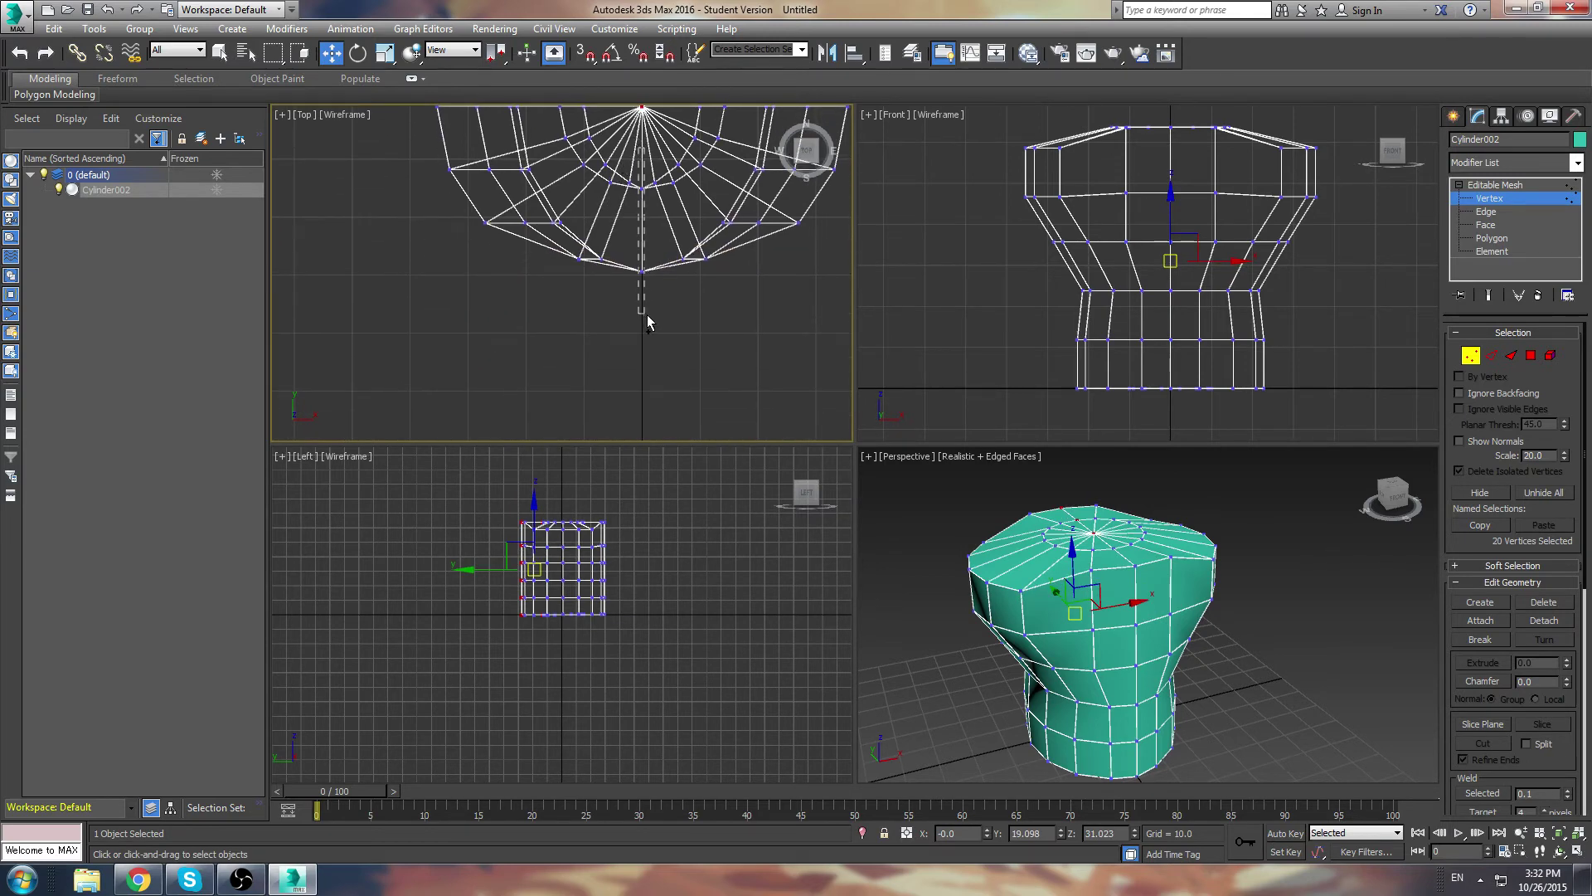
pyautogui.keyDown('ctrl'); pyautogui.moveTo(646, 315); pyautogui.dragTo(647, 315); pyautogui.keyUp('ctrl')
# Maximize the Perspective view and weld the selected seam vertices with the 0.1 threshold.
pyautogui.moveTo(1137, 604); pyautogui.dragTo(1138, 547, button='middle')
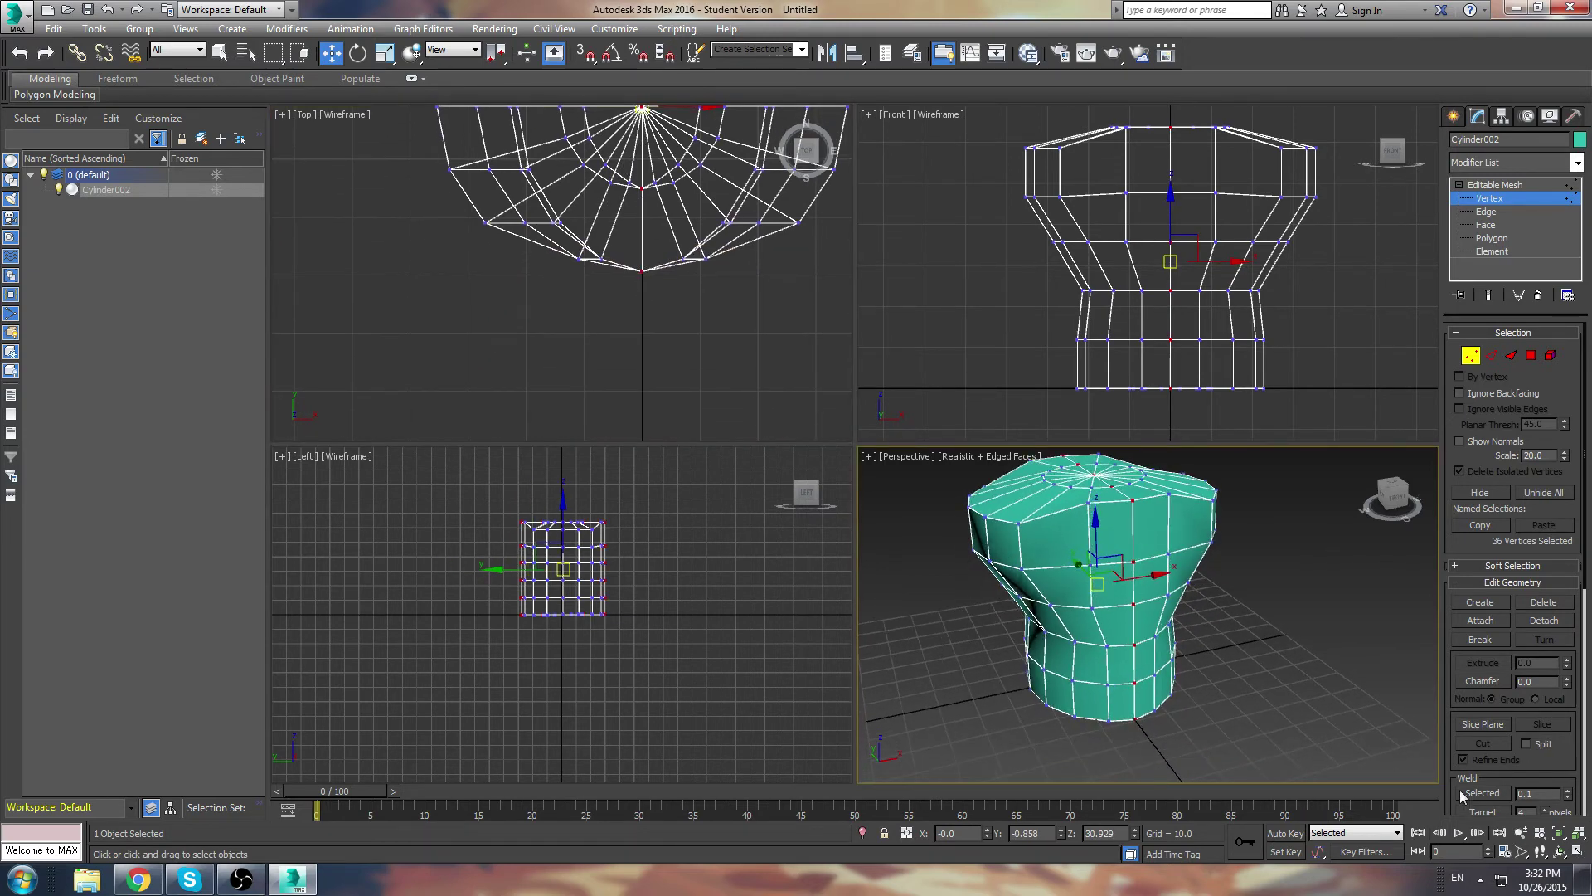
pyautogui.click(1578, 850)
pyautogui.click(1559, 851)
pyautogui.moveTo(995, 489); pyautogui.dragTo(403, 473)
pyautogui.press('w')
pyautogui.moveTo(842, 413); pyautogui.dragTo(861, 537, button='middle')
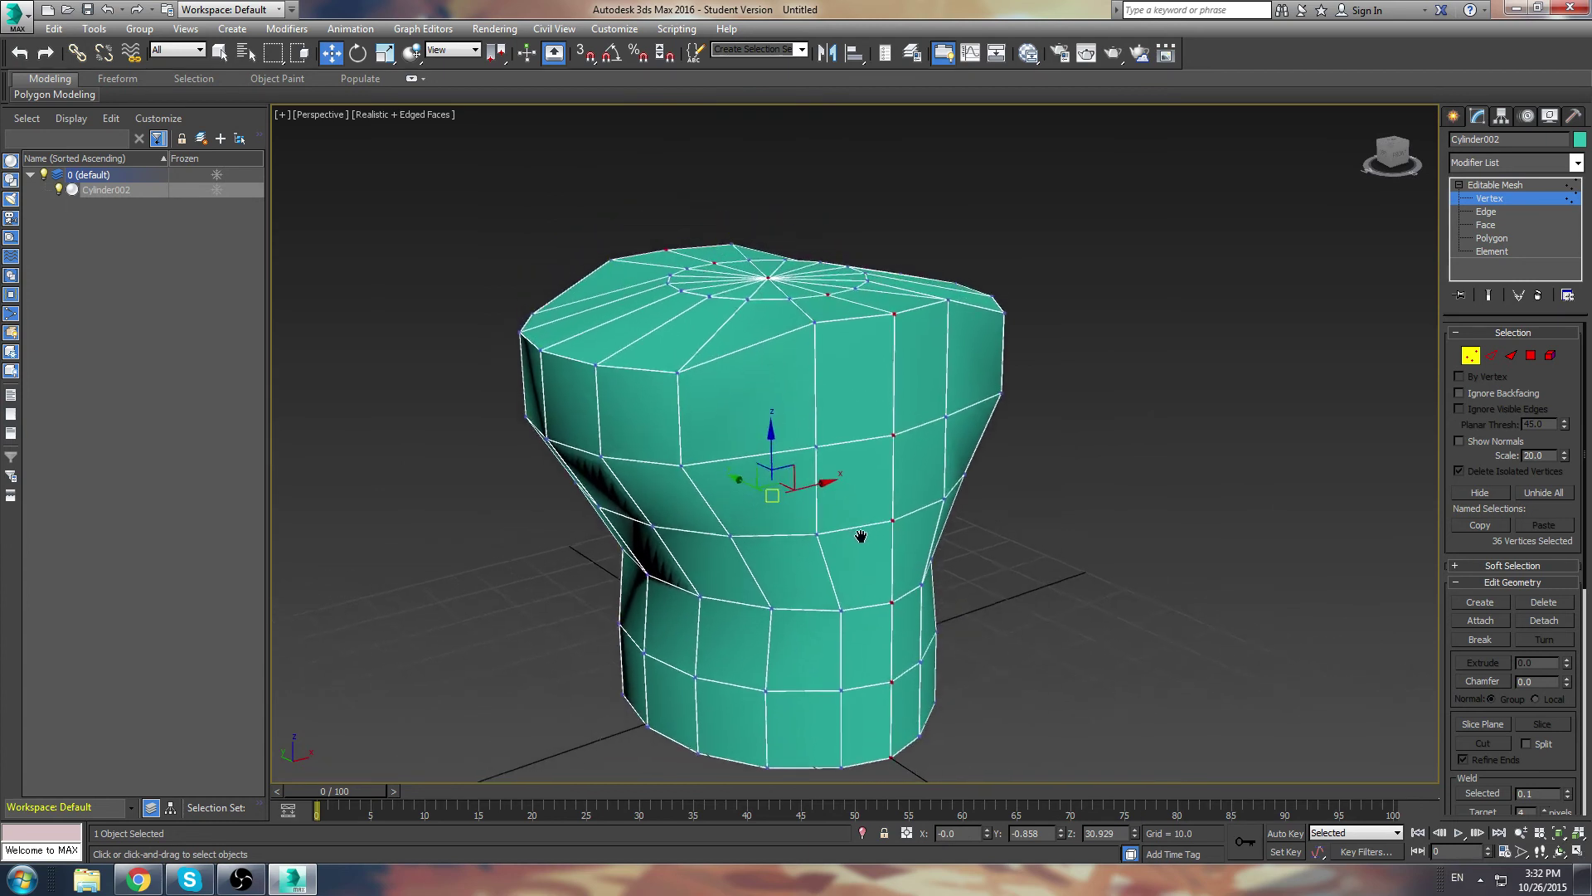
pyautogui.scroll(3, 860, 536)
pyautogui.moveTo(1542, 763); pyautogui.dragTo(1547, 668)
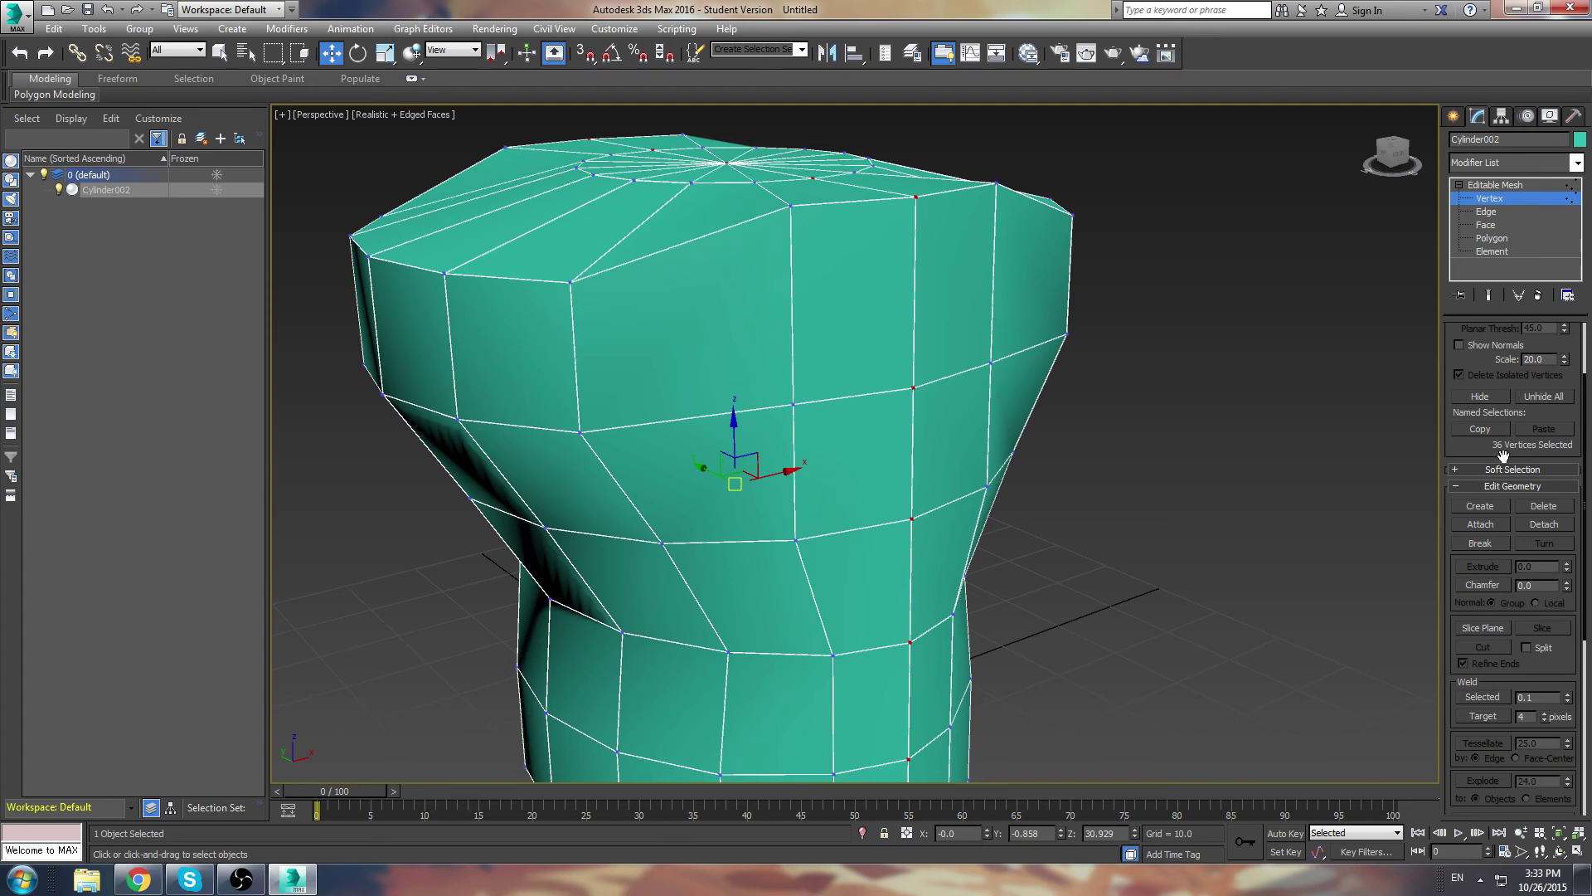
pyautogui.click(1482, 694)
pyautogui.click(1491, 696)
pyautogui.keyDown('alt'); pyautogui.moveTo(1177, 579); pyautogui.dragTo(1129, 557, button='middle'); pyautogui.keyUp('alt')
pyautogui.scroll(-3, 1068, 547)
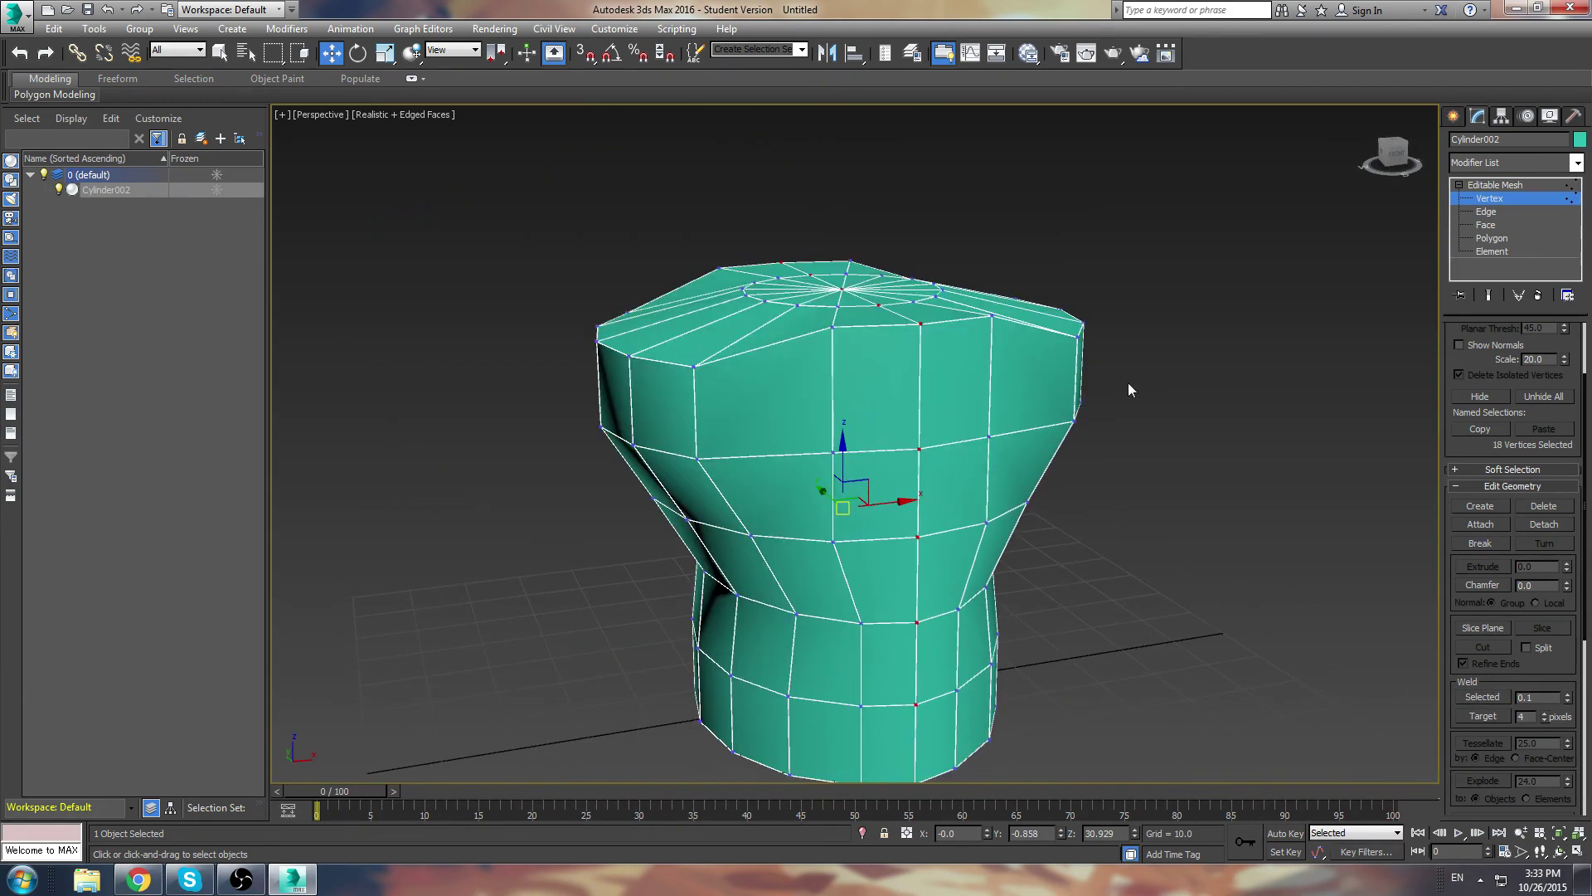
# Test the welded seam by trying to move the chest polygon beside it, and clear the polygon selection.
pyautogui.click(1492, 238)
pyautogui.click(1035, 374)
pyautogui.click(962, 385)
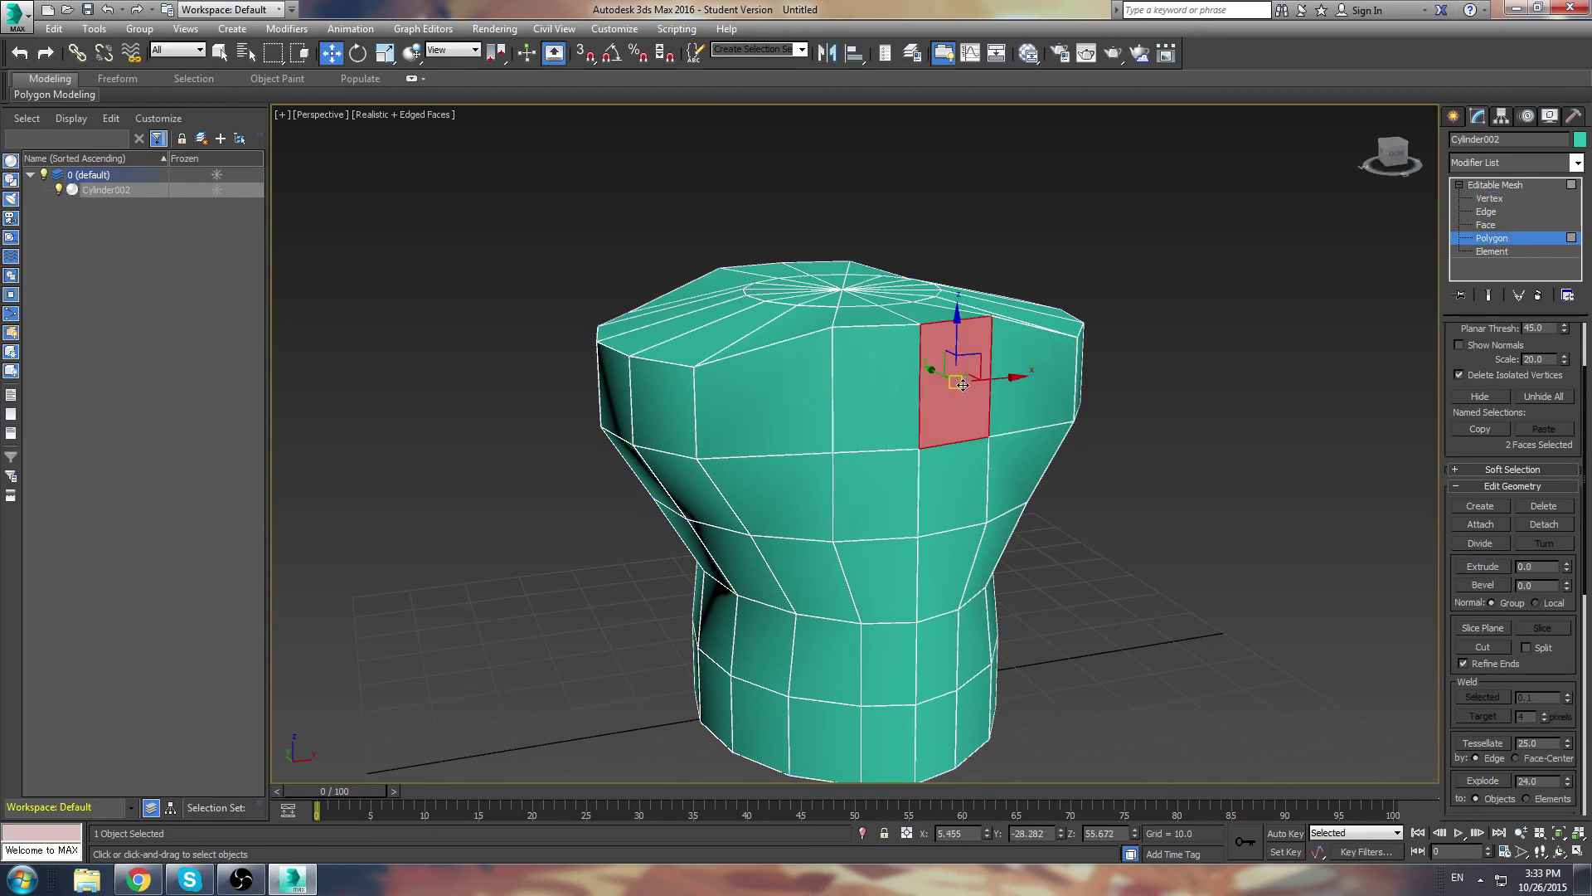
pyautogui.moveTo(962, 385); pyautogui.dragTo(937, 456)
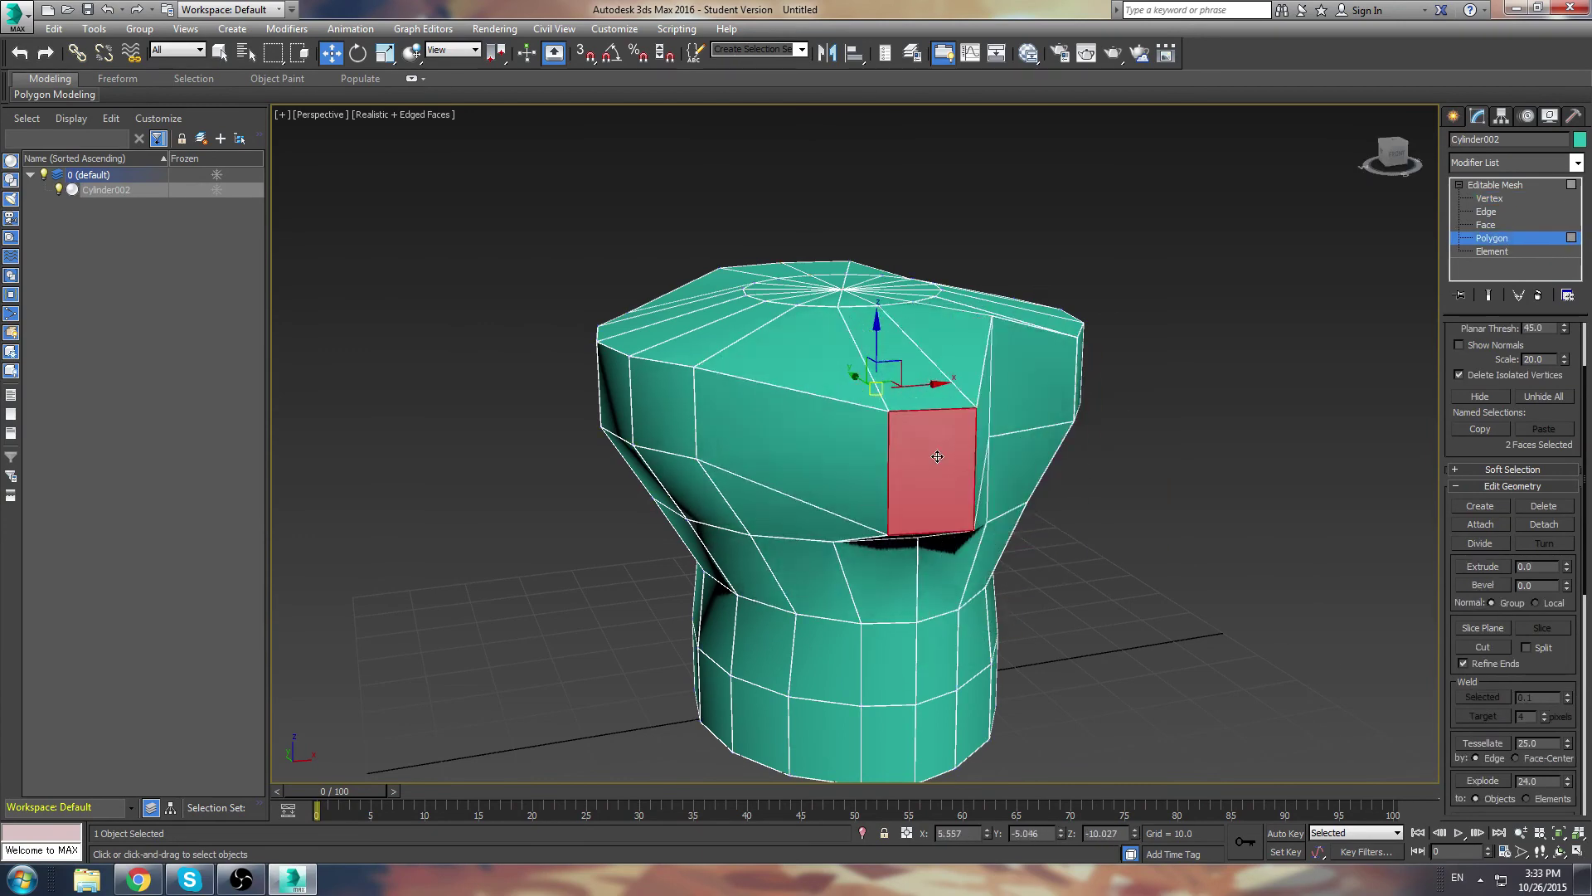
pyautogui.rightClick(937, 456)
pyautogui.moveTo(970, 393)
pyautogui.keyDown('alt'); pyautogui.mouseDown(button='middle')
pyautogui.moveTo(1169, 429)
pyautogui.moveTo(1156, 401)
pyautogui.moveTo(945, 413)
pyautogui.moveTo(1077, 613)
pyautogui.moveTo(1062, 570)
pyautogui.moveTo(1152, 541)
pyautogui.moveTo(1176, 510)
pyautogui.moveTo(1136, 495)
pyautogui.moveTo(1067, 504)
pyautogui.moveTo(1077, 484)
pyautogui.moveTo(1119, 473)
pyautogui.moveTo(1153, 524)
pyautogui.moveTo(1068, 580)
pyautogui.moveTo(1091, 540)
pyautogui.moveTo(1047, 581)
pyautogui.mouseUp(button='middle'); pyautogui.keyUp('alt')
pyautogui.press('F3')
pyautogui.press('F3')
pyautogui.click(1180, 497)
pyautogui.scroll(3, 1046, 580)
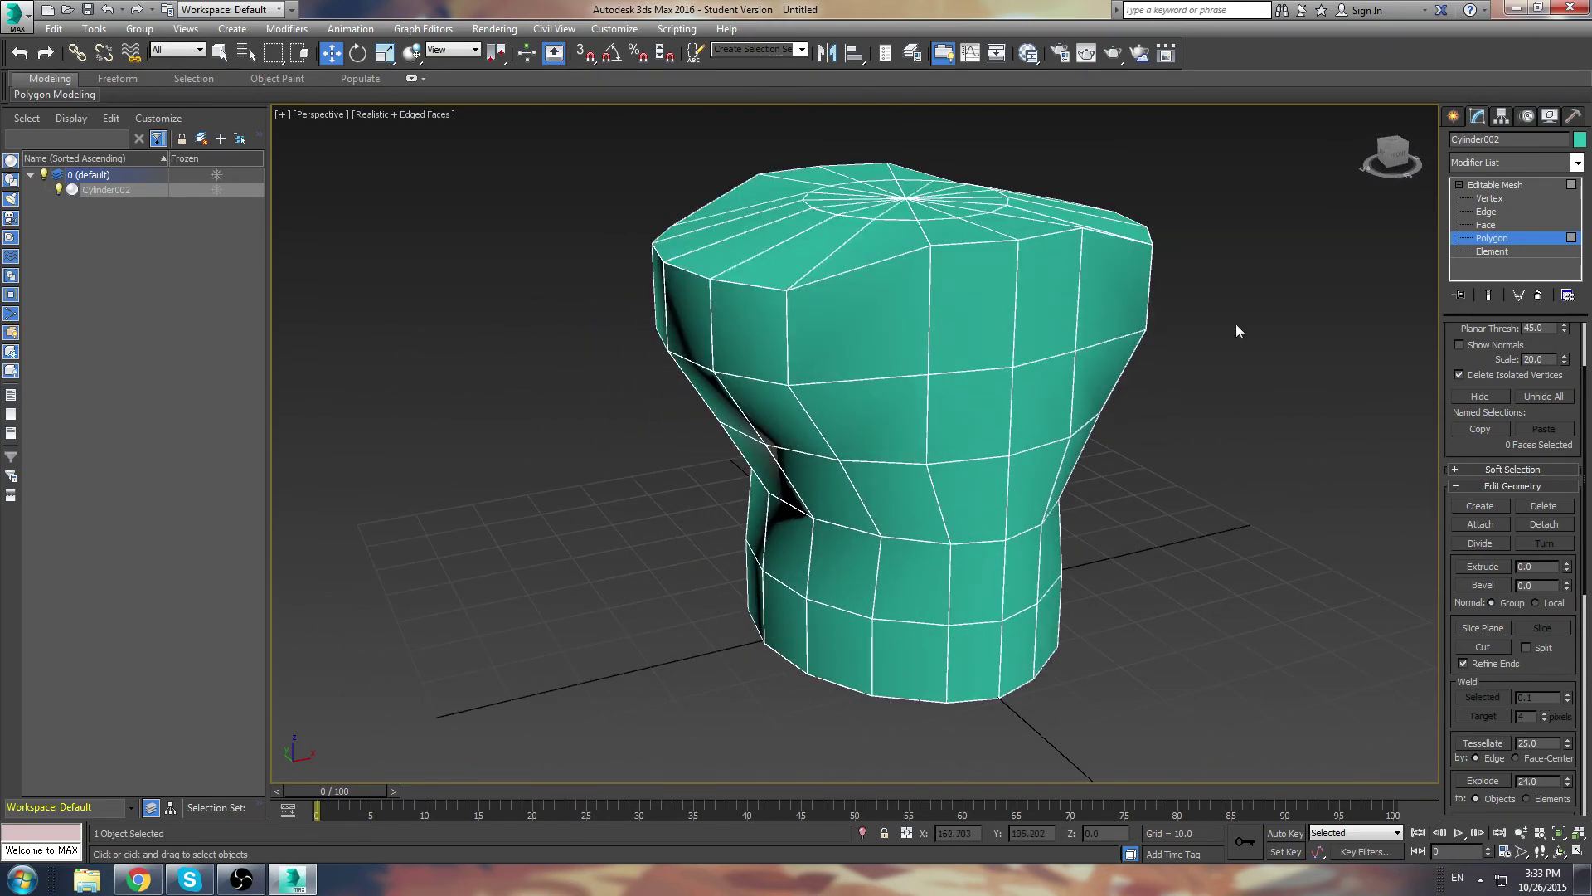
# Leave polygon editing and deselect the finished torso mesh.
pyautogui.click(1502, 116)
pyautogui.click(1453, 116)
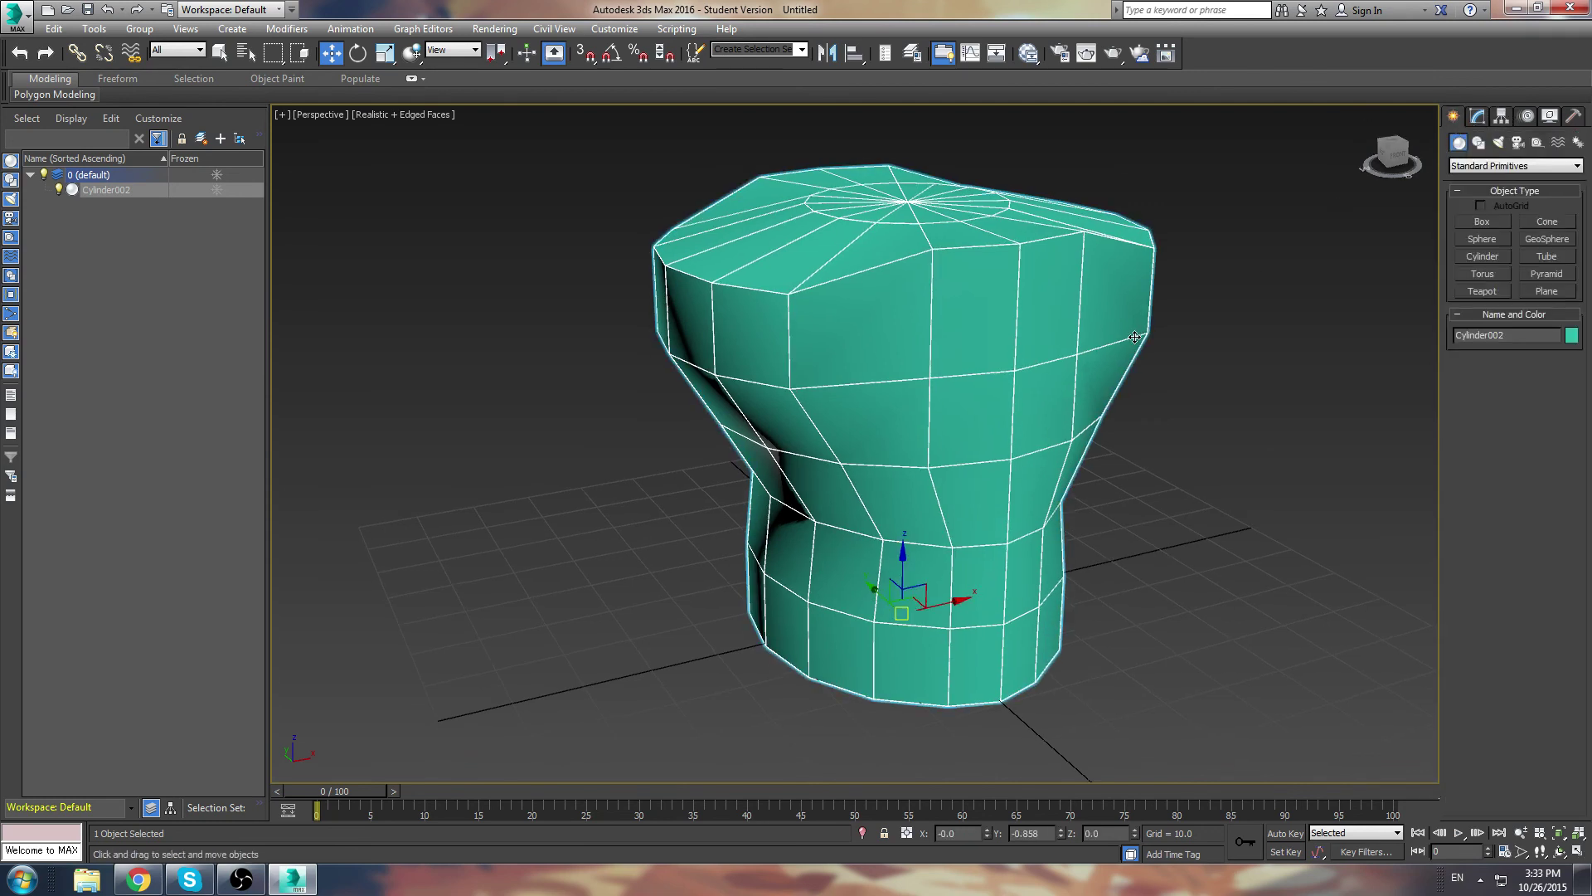
pyautogui.hotkey('ctrl', 'd')
pyautogui.moveTo(1072, 330); pyautogui.dragTo(1072, 396, button='middle')
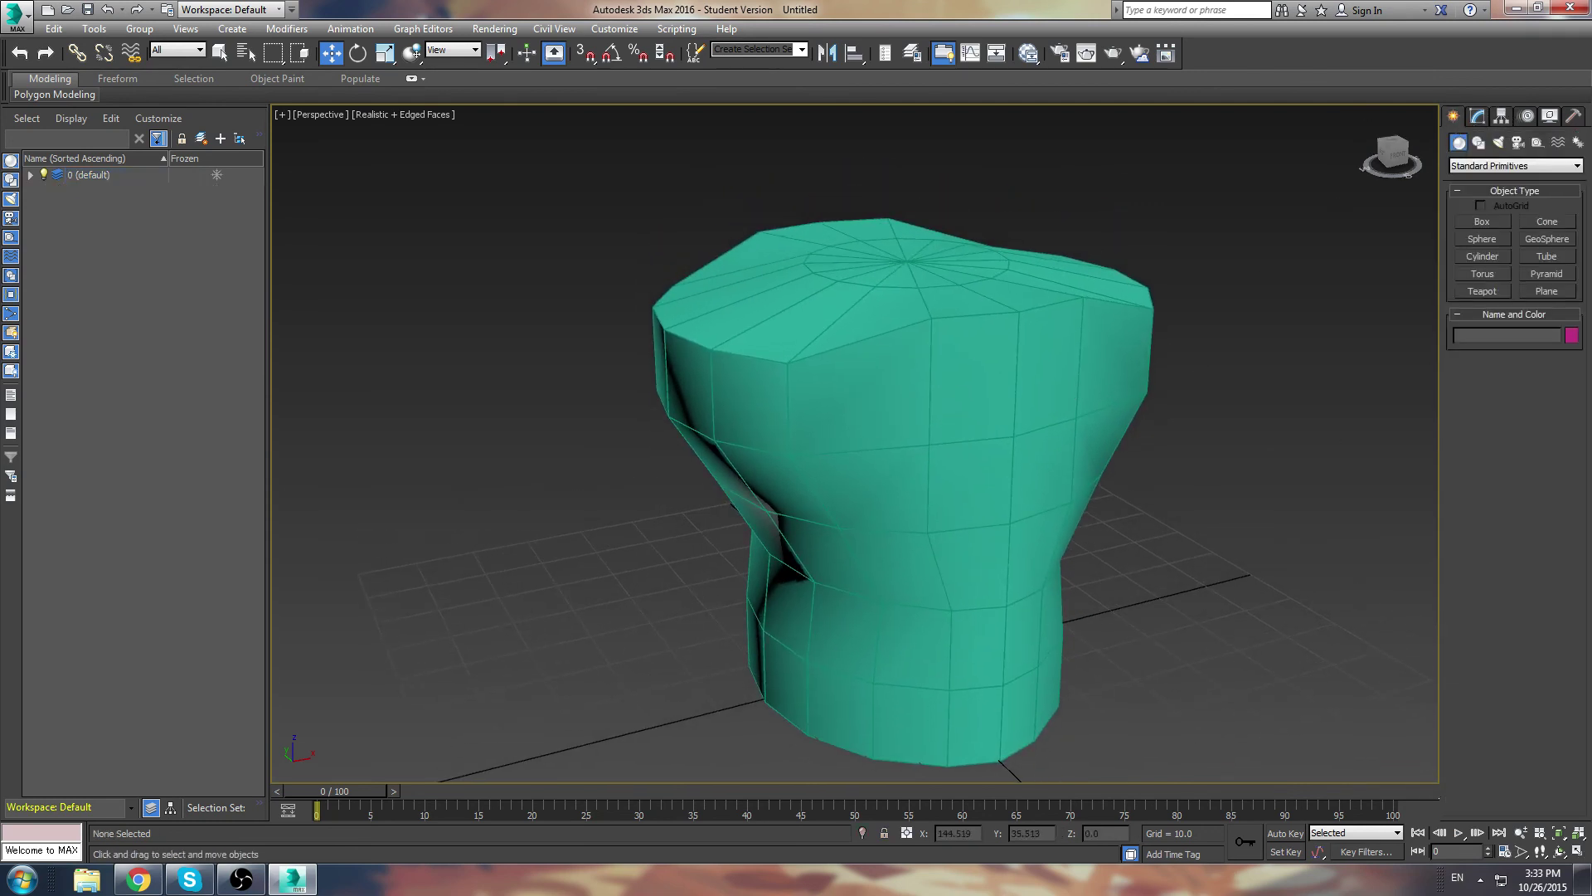